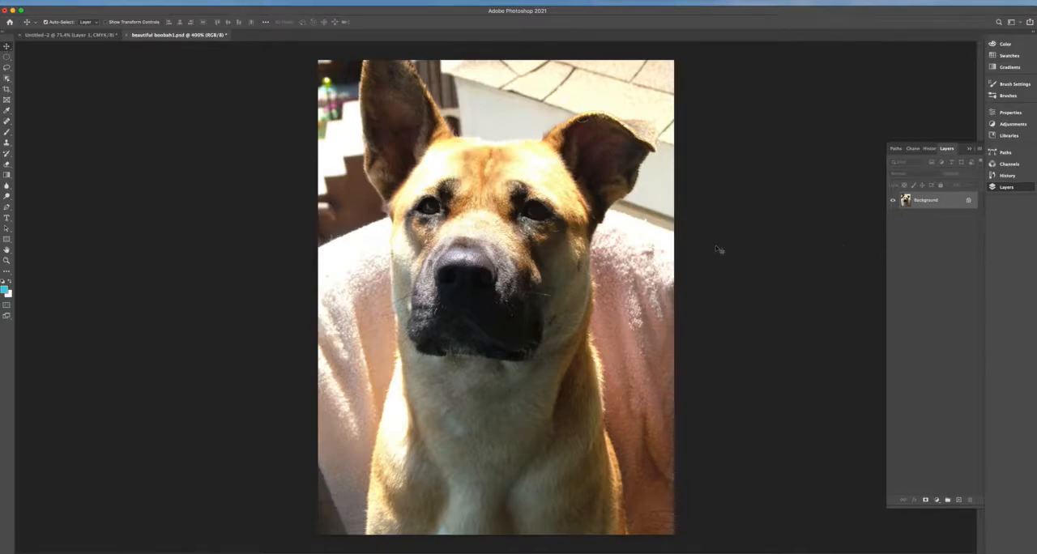
key("l")
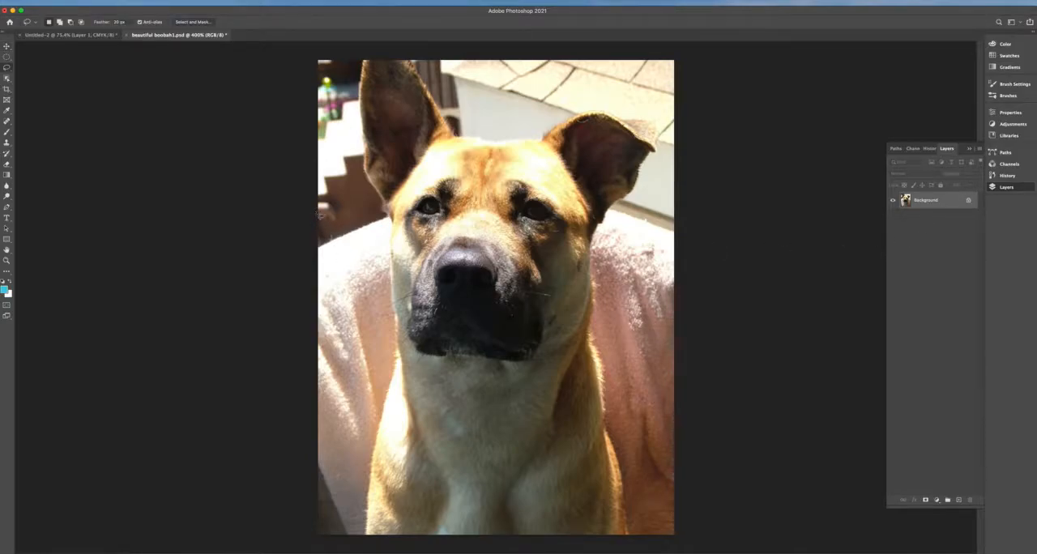
mouse_move(318, 195)
left_mouse_down()
mouse_move(364, 221)
mouse_move(388, 257)
mouse_move(391, 361)
mouse_move(369, 443)
mouse_move(297, 470)
mouse_move(260, 277)
left_mouse_up()
key("shift+BackSpace")
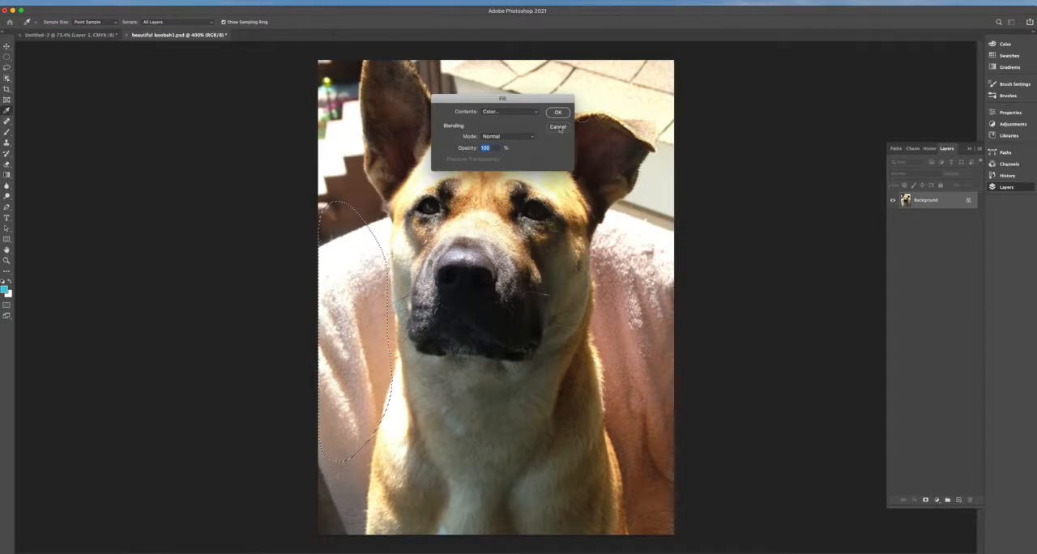
left_click(557, 127)
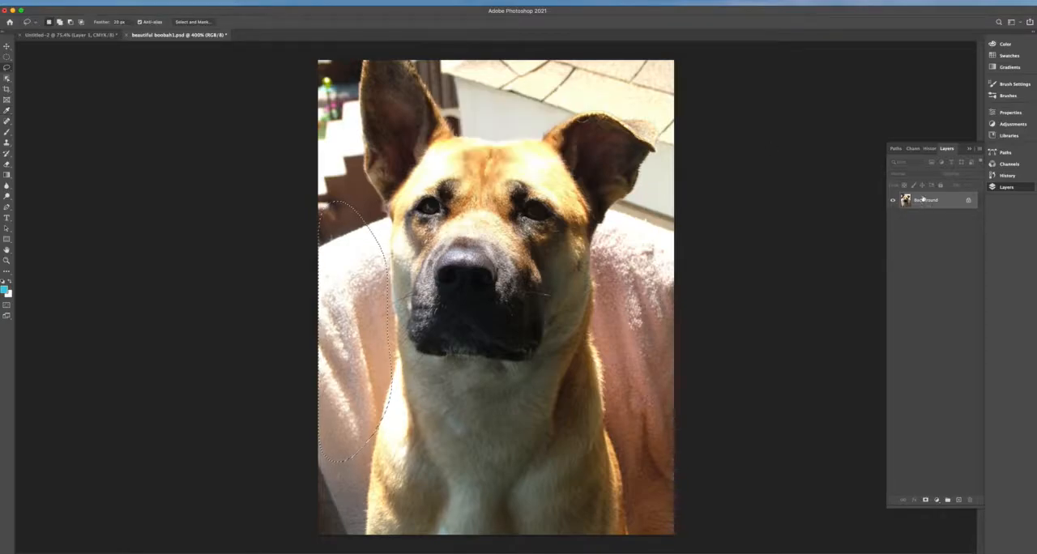
key("super+d")
- Convert the locked Background into a regular layer named Layer 0
double_click(928, 200)
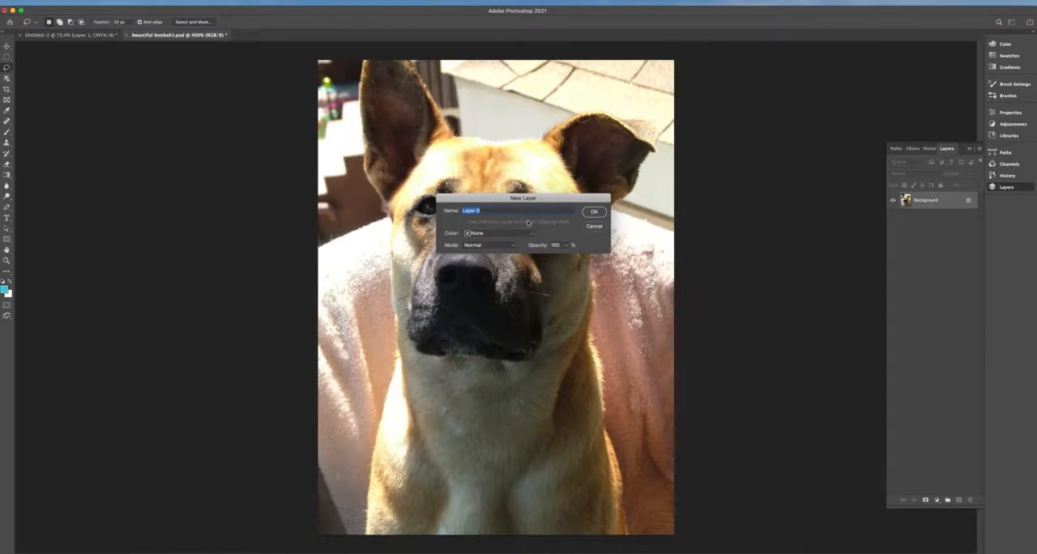
left_click(594, 213)
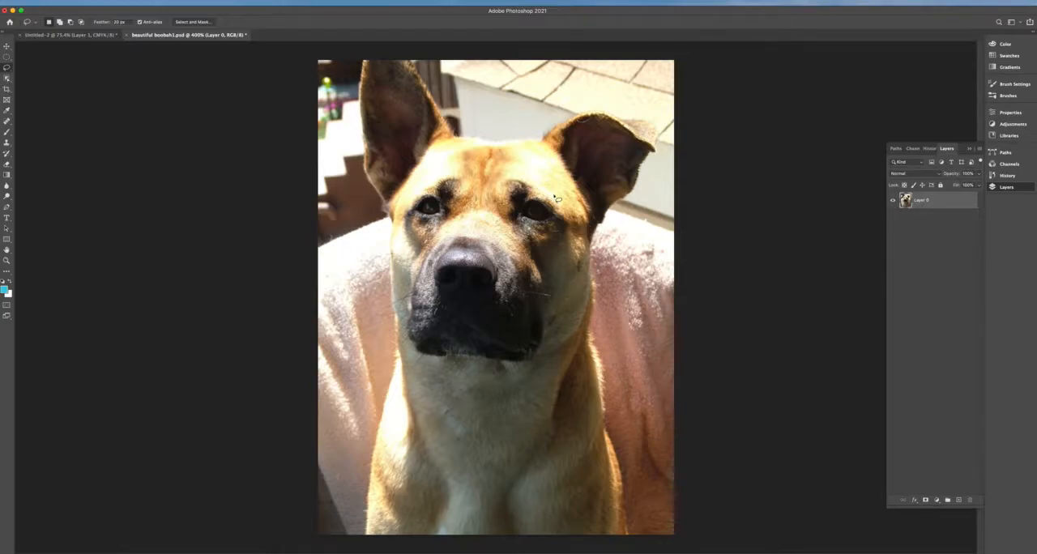
- Try moving the unlocked photo layer with the Move tool and undo the move
left_click(7, 47)
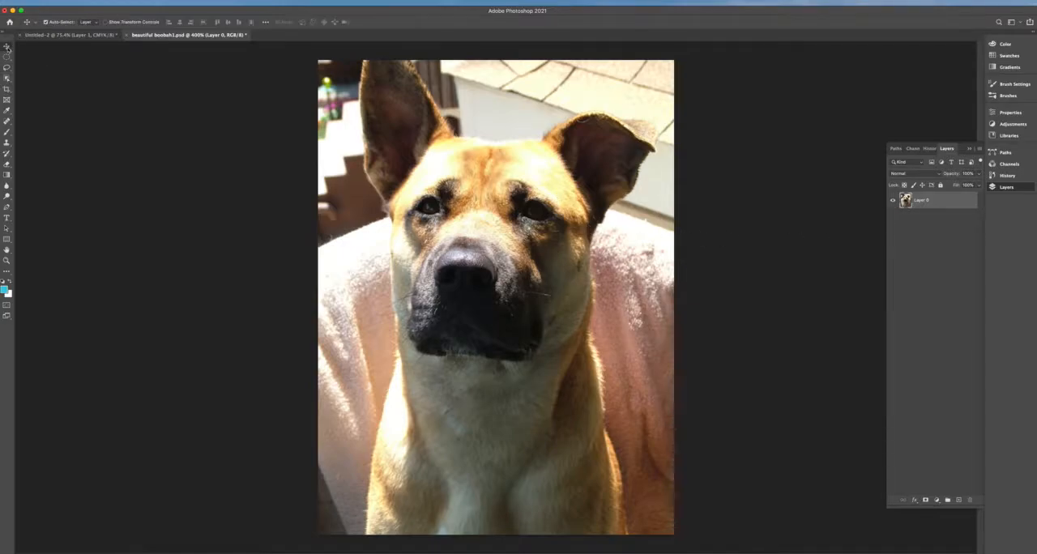
left_click_drag(350, 335, 479, 281)
key("super+z")
key("super+shift+z")
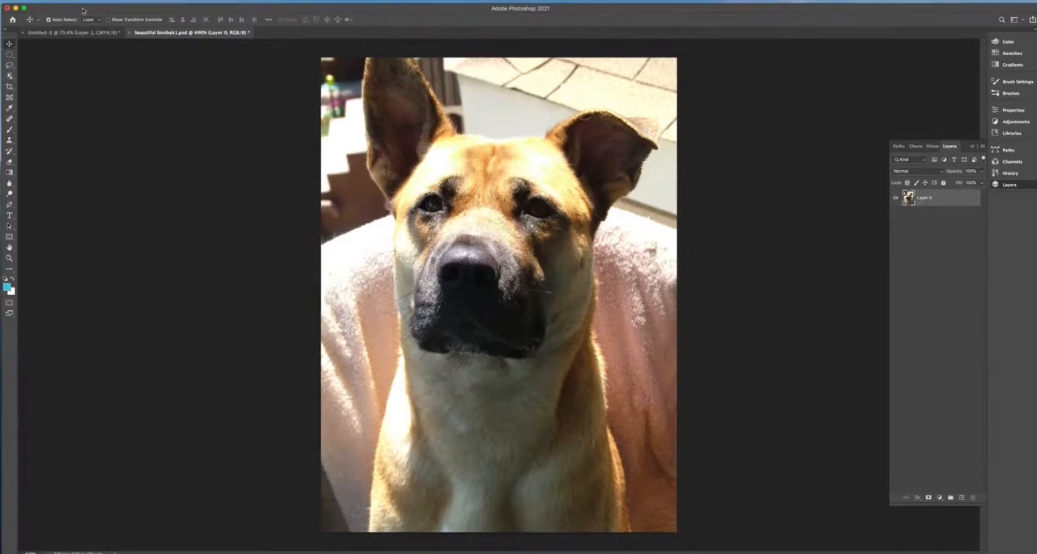
- Set the Lasso tool's feather to 5 px
left_click(9, 65)
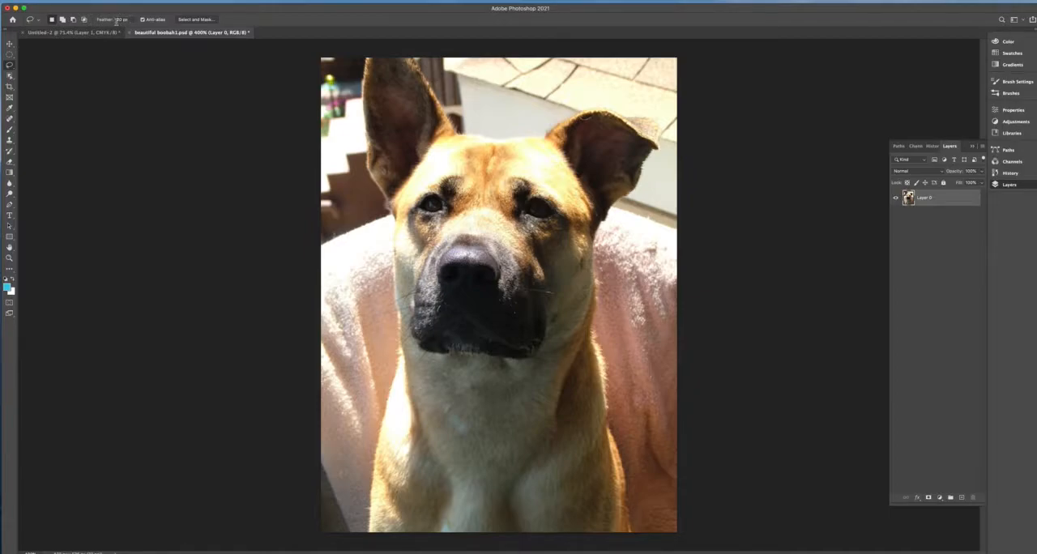
left_click_drag(122, 20, 112, 30)
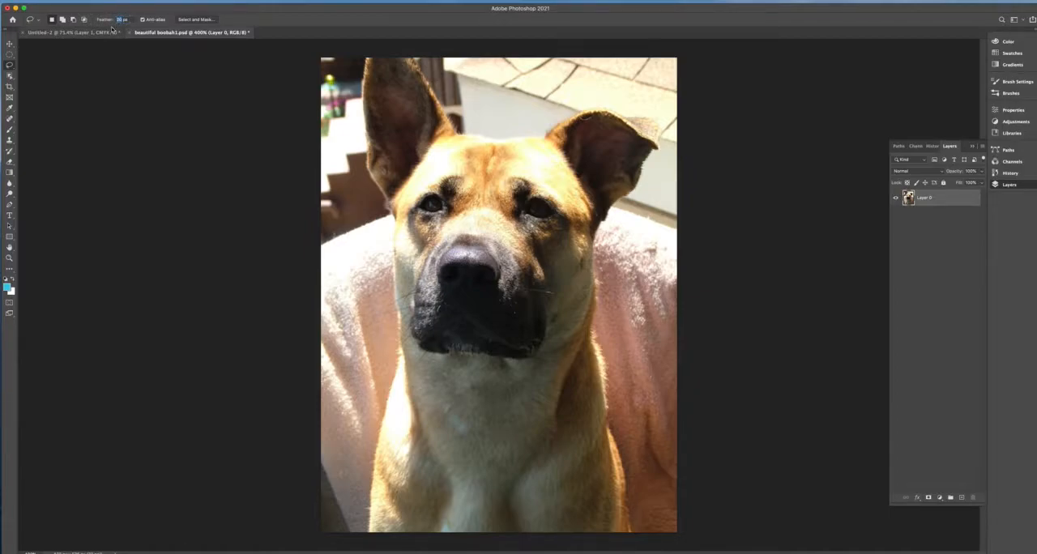
type("5")
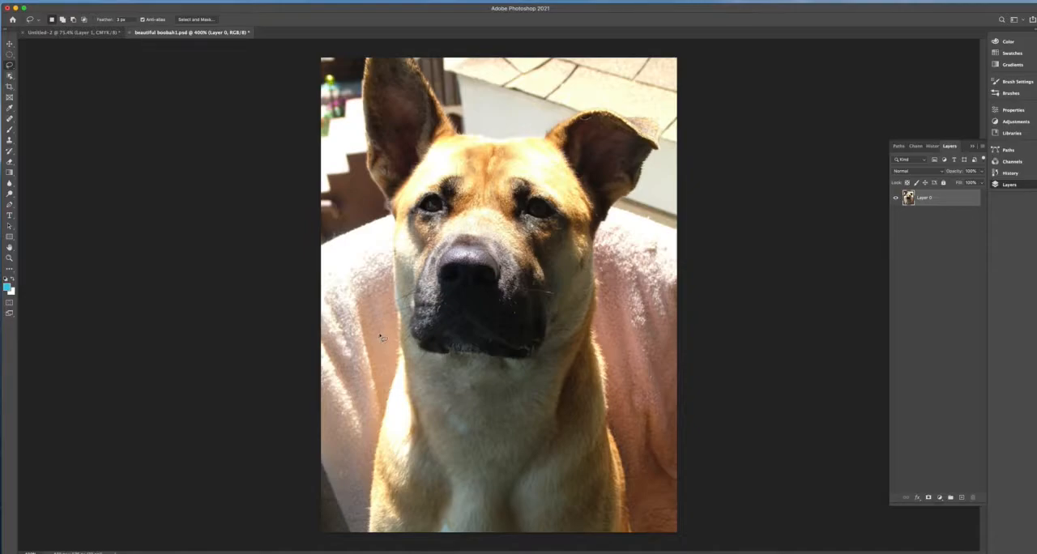
- Examine the fur and whiskers around the dog's muzzle at high magnification, and return to the whole photo
key("super+plus")
key("super+plus")
key("super+plus")
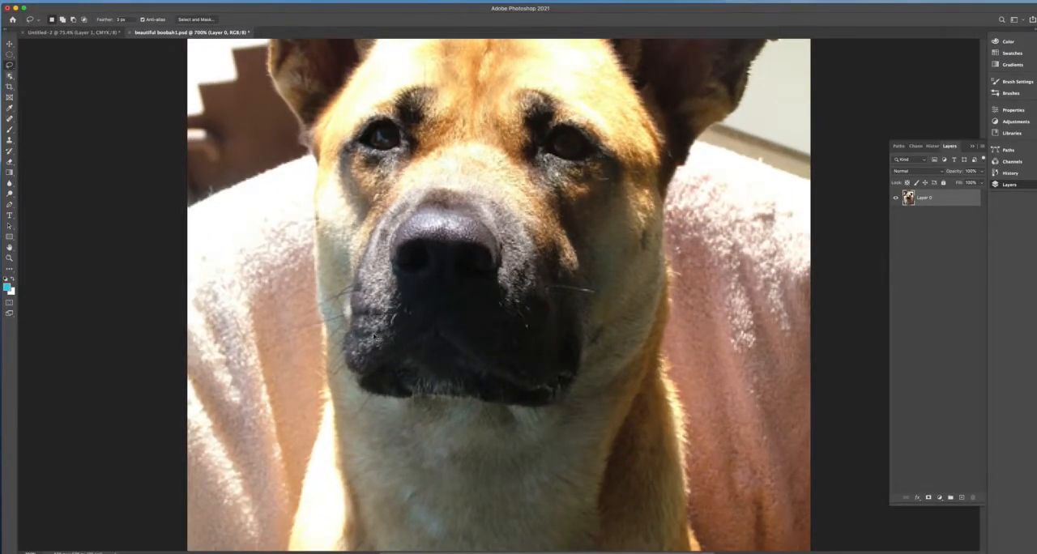
key("super+plus")
key("super+plus")
key("super+plus")
key("super+plus")
key("super+plus")
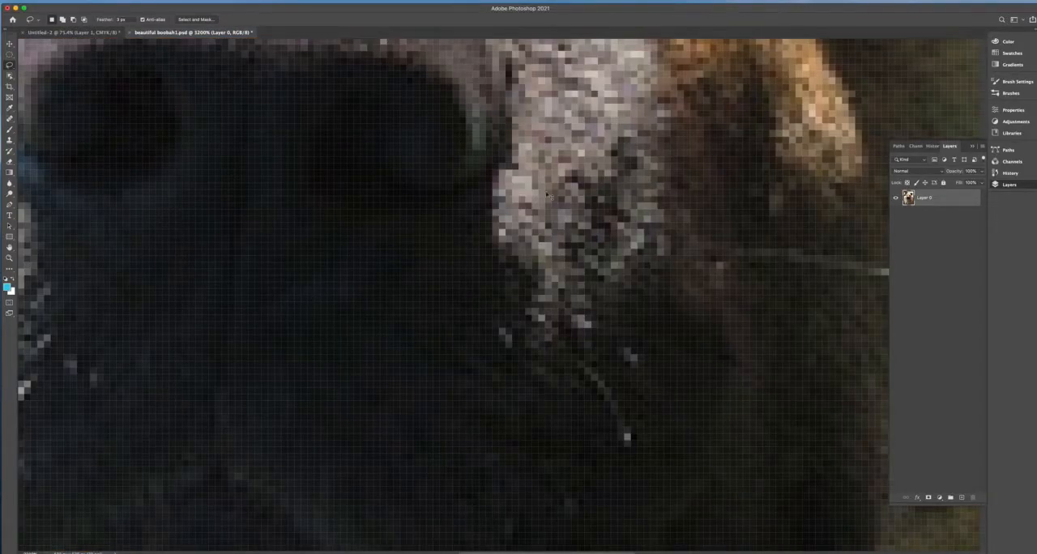
key("super+minus")
key("super+minus")
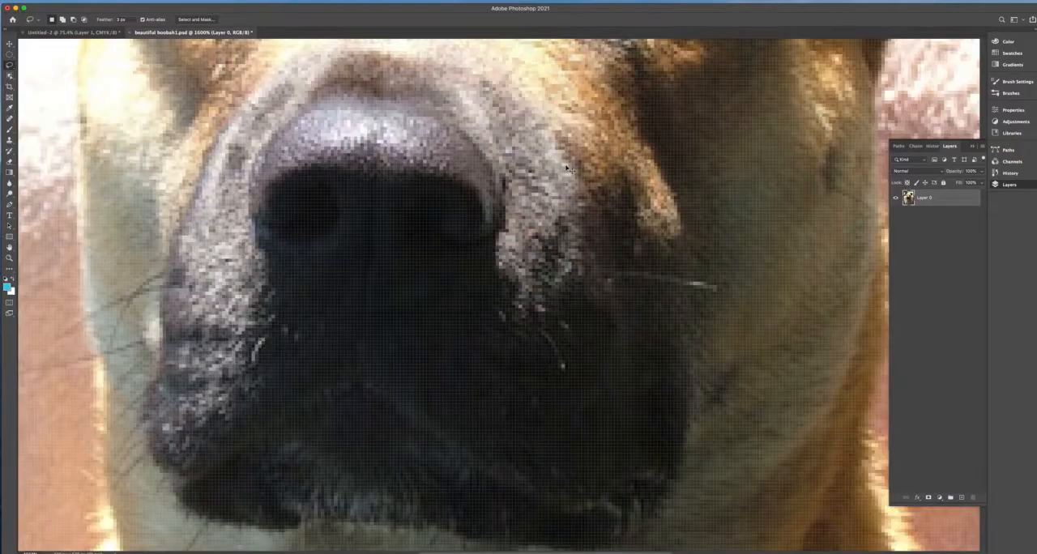
key("super+minus")
key("super+minus")
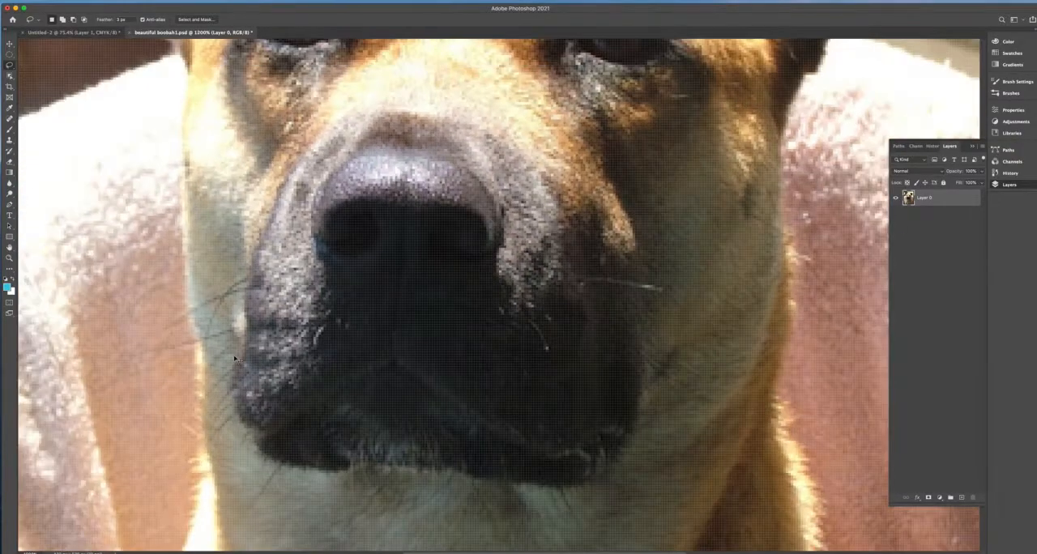
key("super+0")
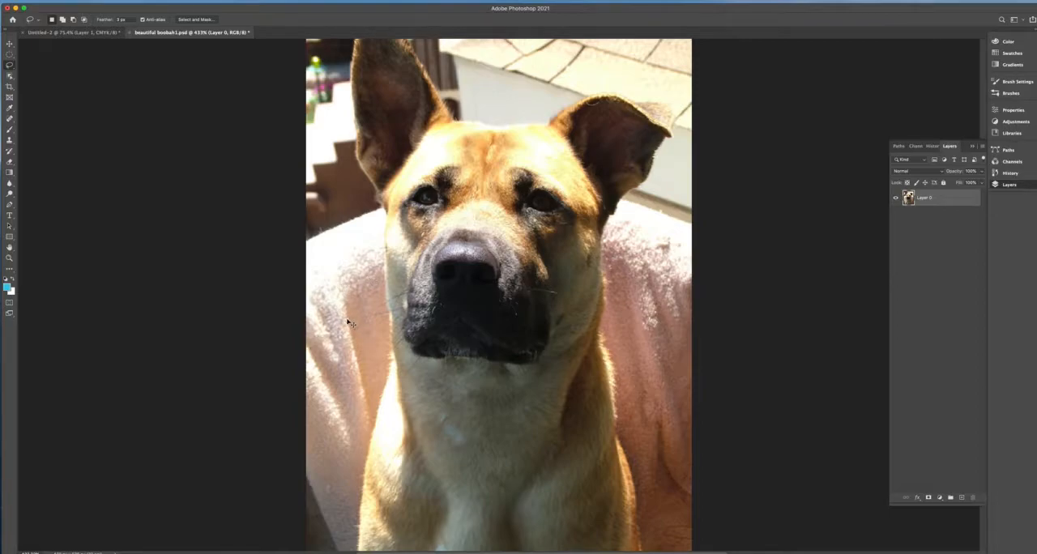
key("super+plus")
key("super+plus")
key("super+plus")
key("super+plus")
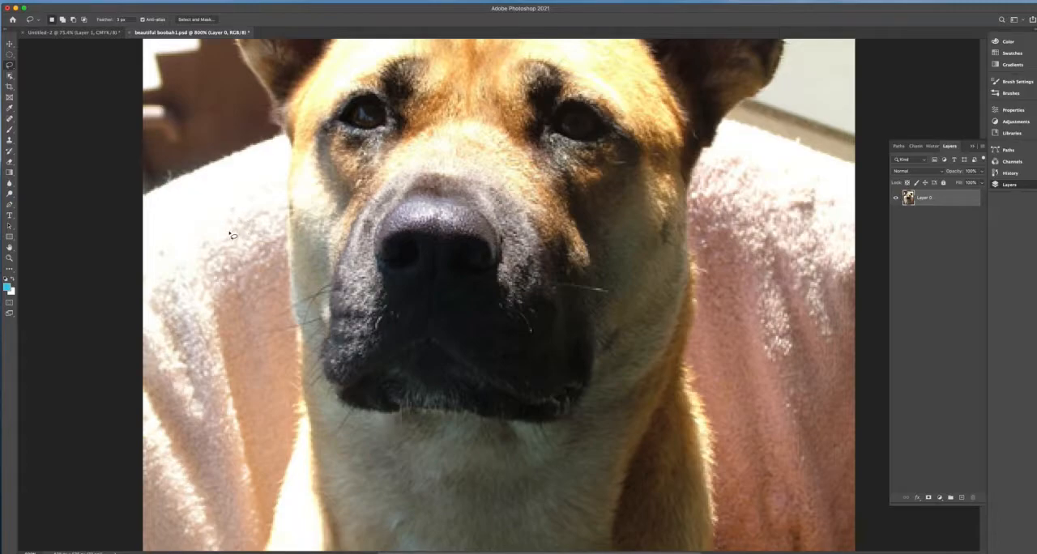
left_click_drag(202, 248, 213, 520)
left_click_drag(370, 302, 246, 200)
left_click_drag(567, 389, 409, 109)
left_click_drag(246, 419, 645, 215)
left_click_drag(322, 247, 349, 518)
left_click_drag(353, 114, 305, 324)
left_click_drag(348, 168, 271, 169)
left_click_drag(270, 361, 301, 230)
left_click_drag(298, 192, 306, 307)
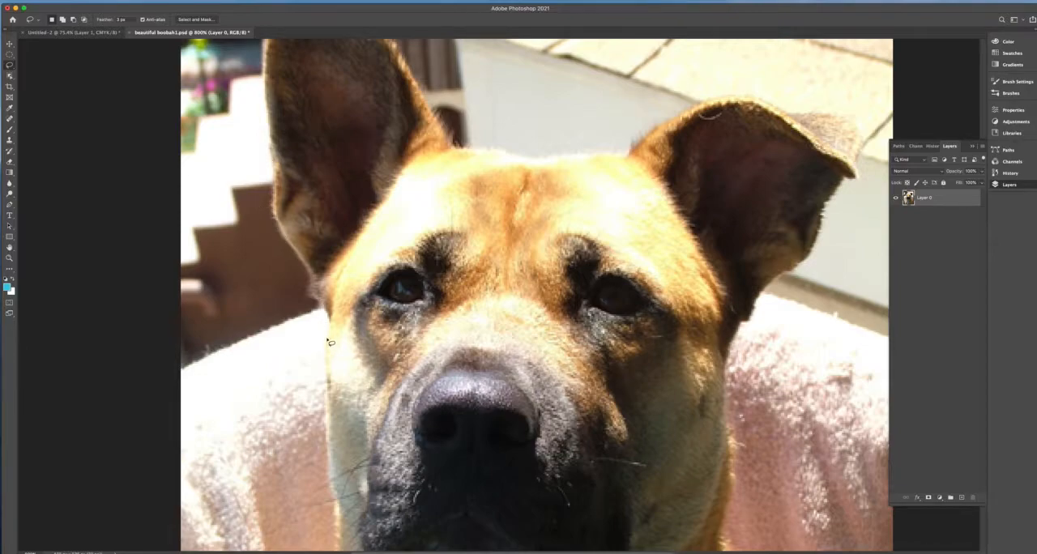
- Lasso the background beside the dog's left-hand cheek and extend the selection along the upright ear to the photo's upper-left corner
mouse_move(322, 367)
left_mouse_down()
mouse_move(325, 240)
mouse_move(301, 182)
mouse_move(264, 131)
mouse_move(195, 146)
mouse_move(150, 332)
mouse_move(193, 428)
mouse_move(275, 444)
mouse_move(318, 413)
mouse_move(327, 328)
left_mouse_up()
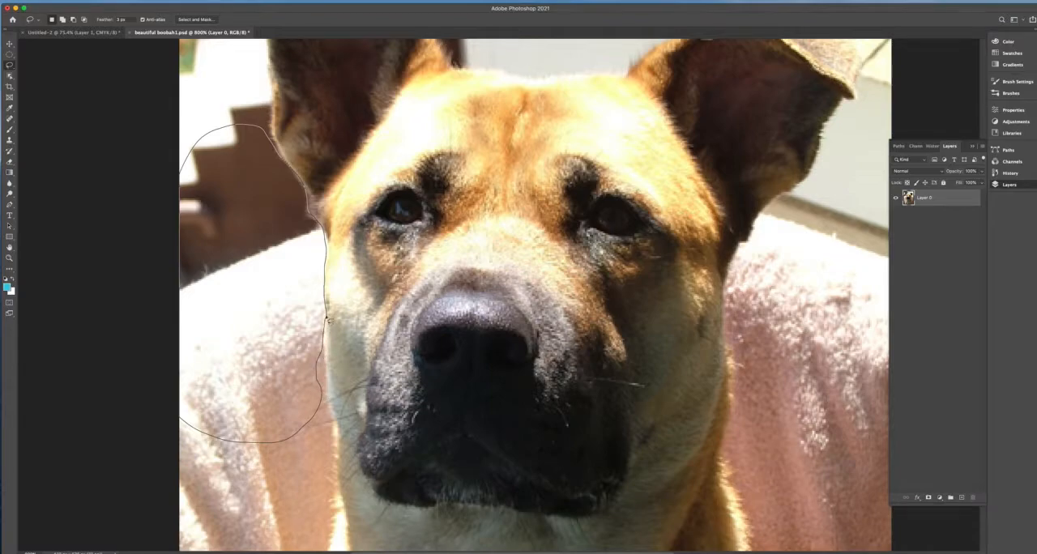
scroll(350, 179, "up", 3)
scroll(349, 180, "up", 4)
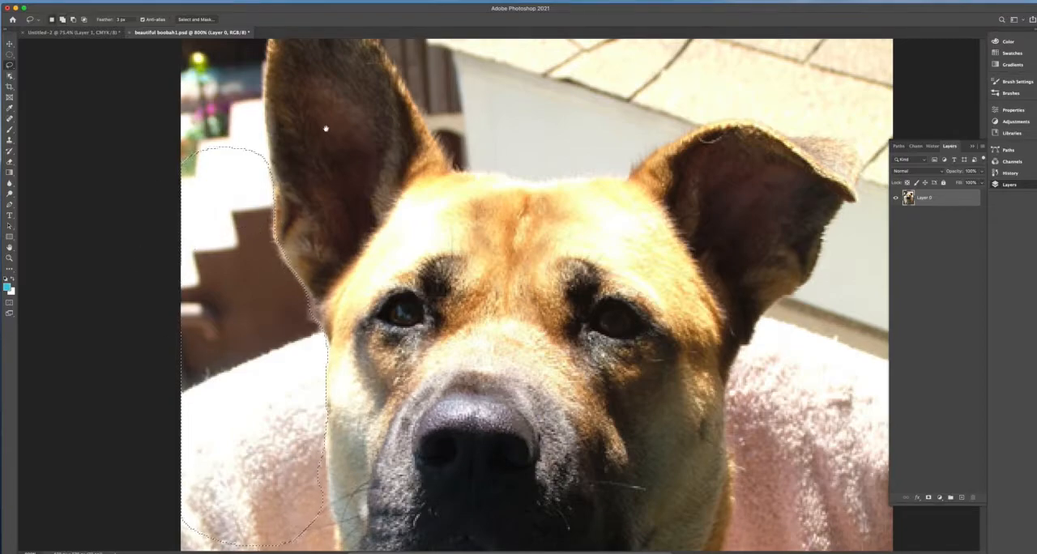
scroll(324, 127, "up", 5)
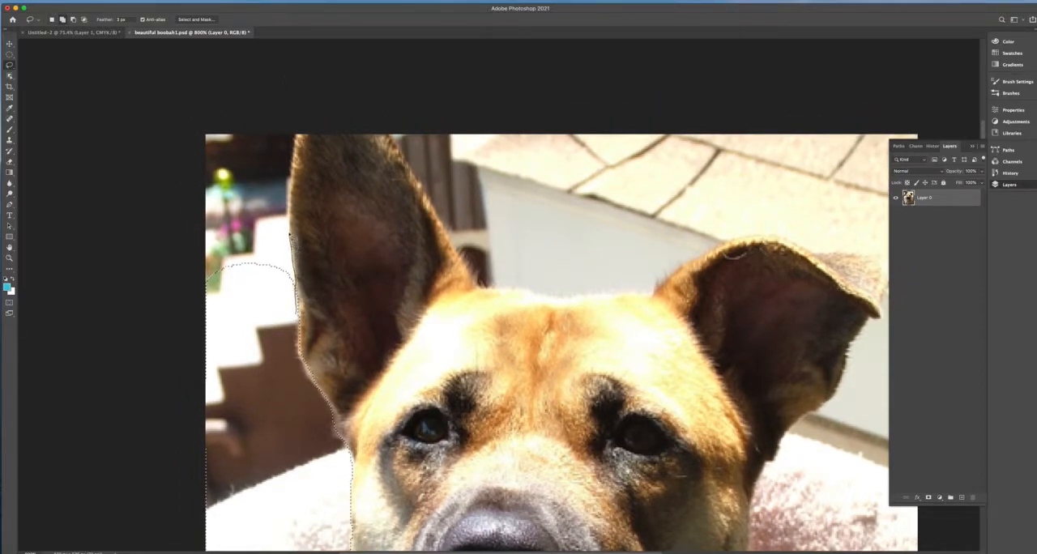
left_click_drag(269, 181, 183, 356)
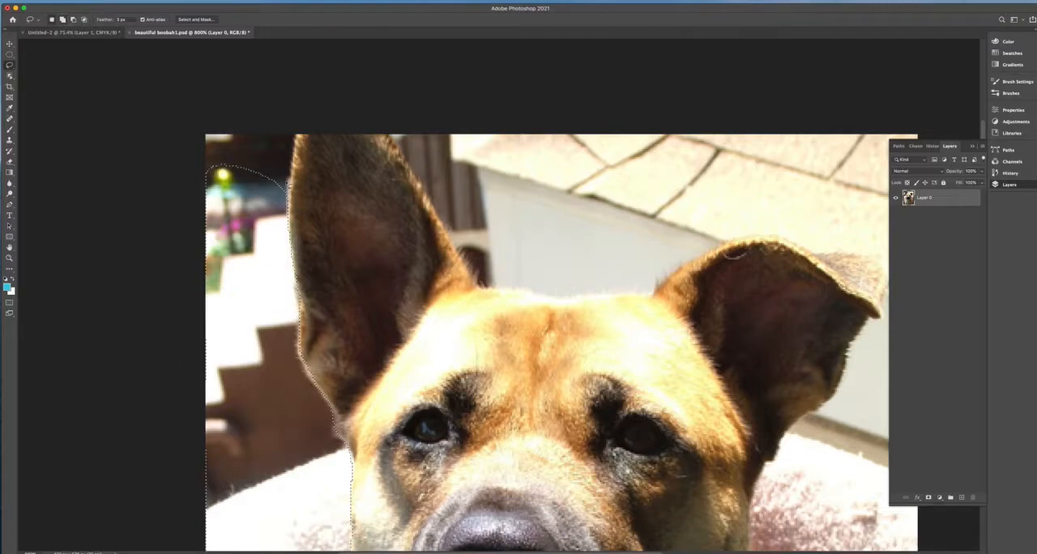
mouse_move(252, 111)
left_mouse_down()
mouse_move(174, 137)
mouse_move(188, 294)
left_mouse_up()
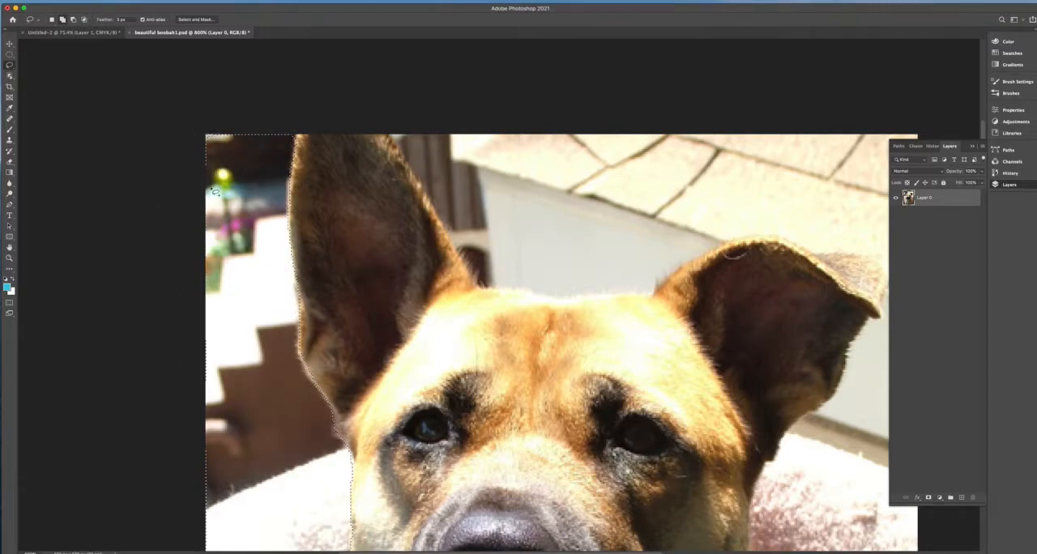
left_click_drag(397, 202, 239, 166)
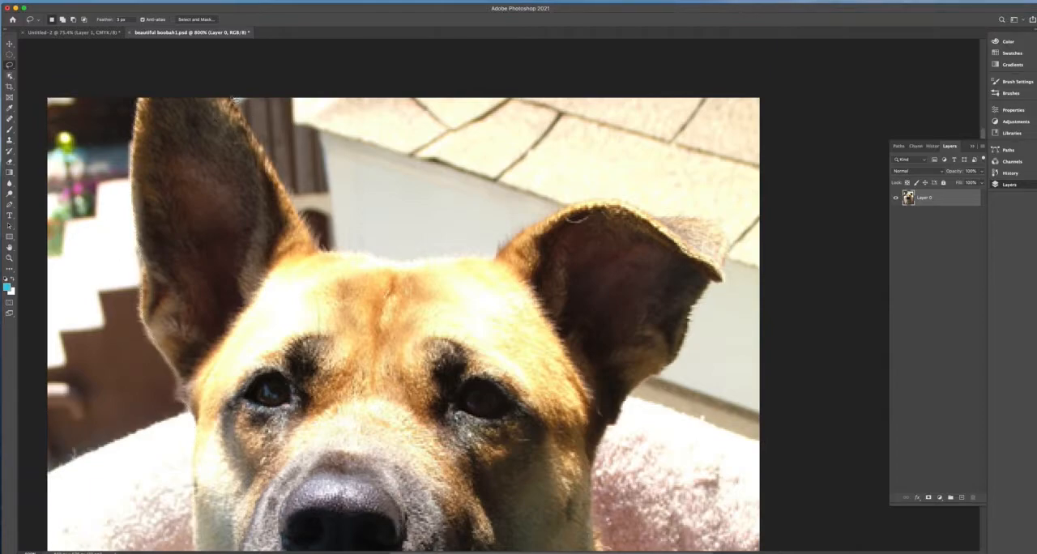
left_click_drag(255, 125, 254, 124)
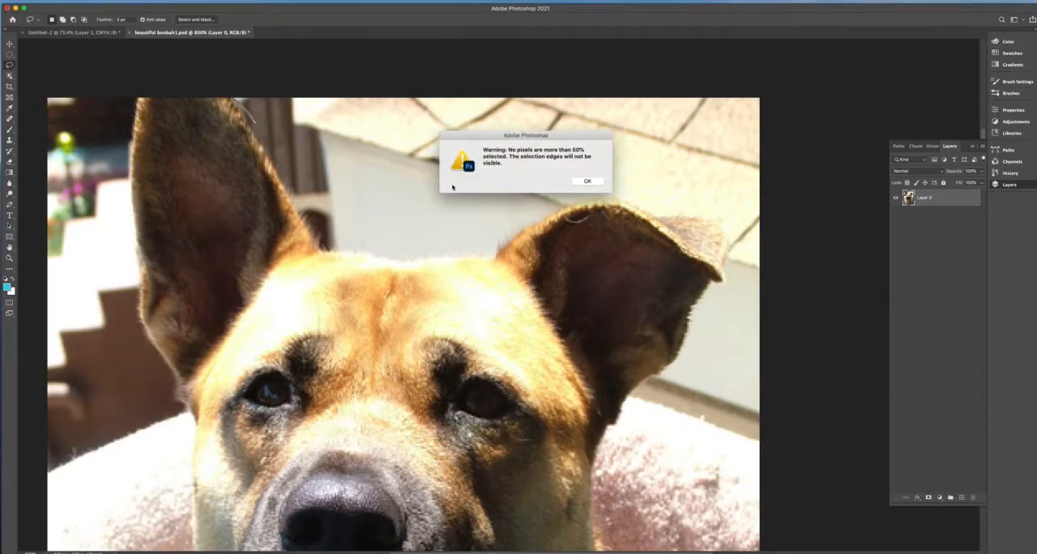
left_click(587, 180)
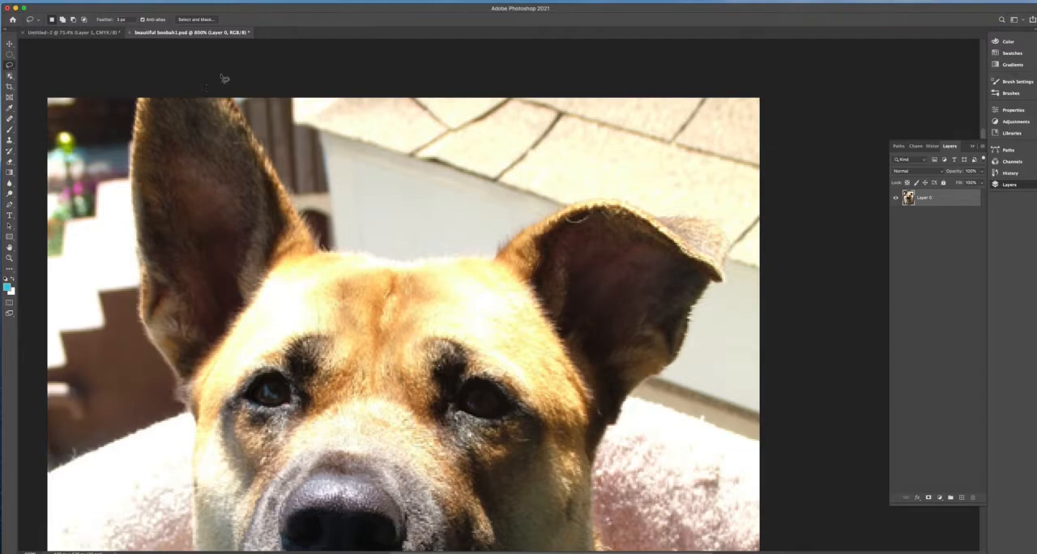
key("super+z")
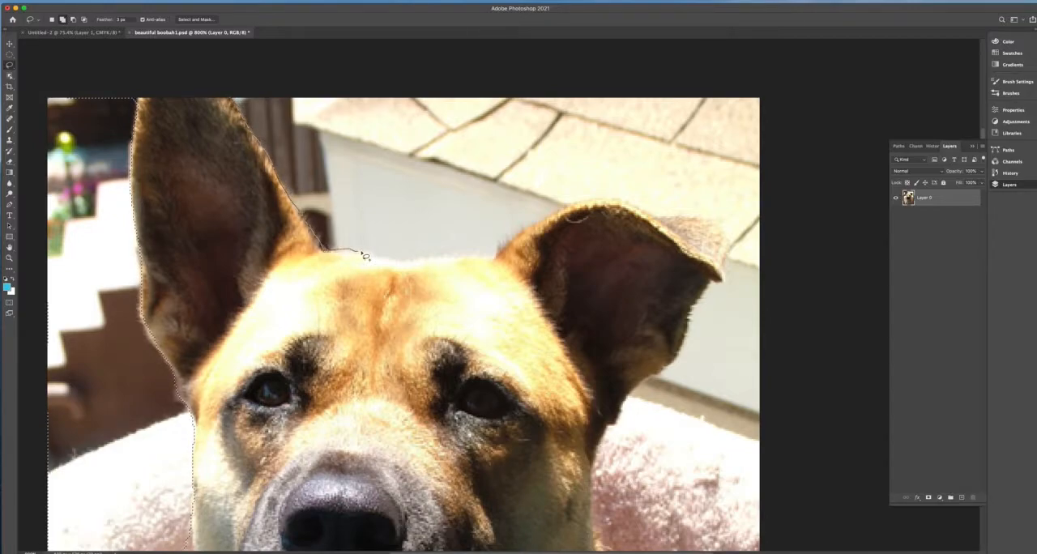
- Add the background between the dog's ears to the lasso selection, following the forehead and the top of the folded ear
mouse_move(393, 260)
left_mouse_down()
mouse_move(317, 48)
mouse_move(223, 59)
left_mouse_up()
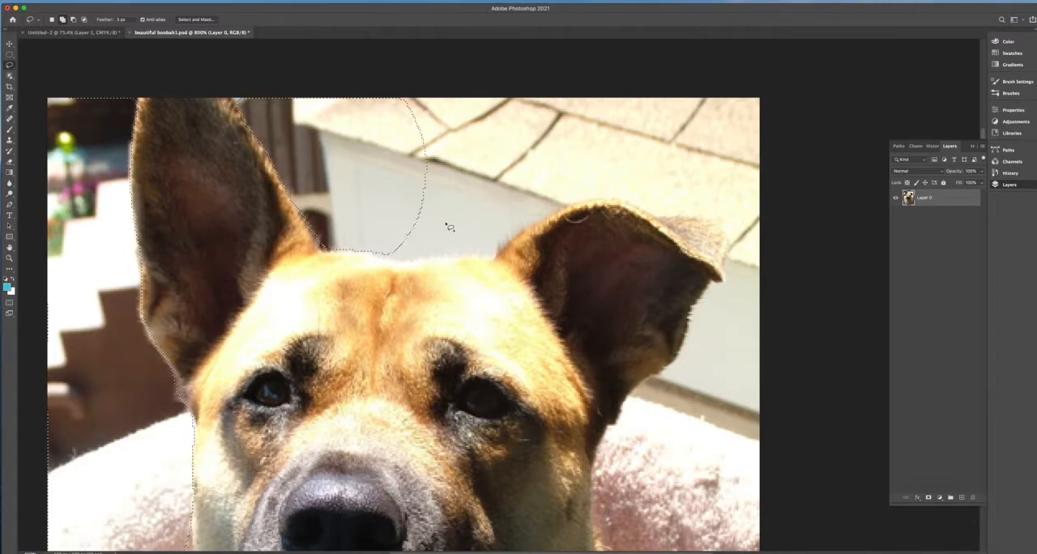
left_click_drag(471, 192, 305, 146)
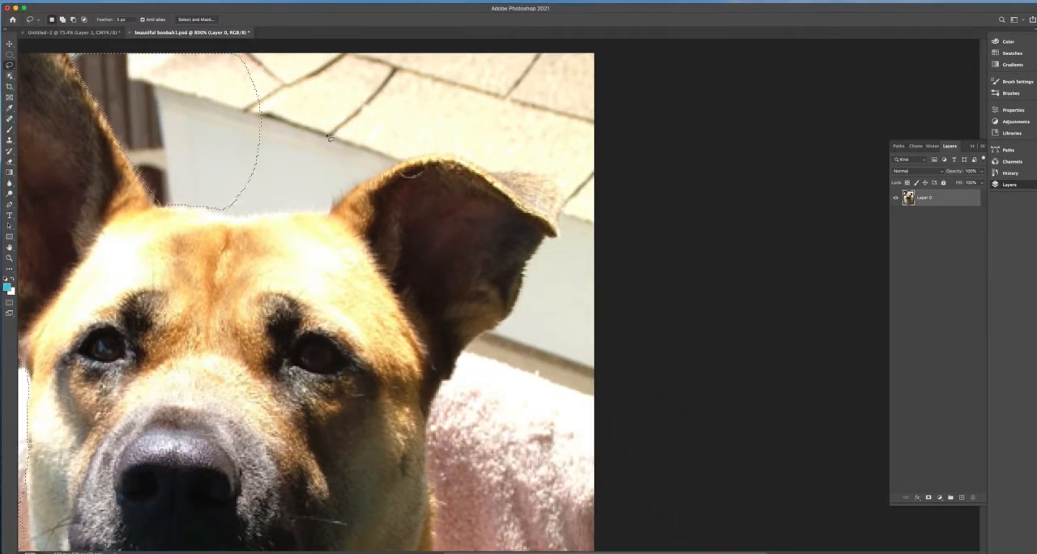
left_click_drag(204, 206, 222, 216)
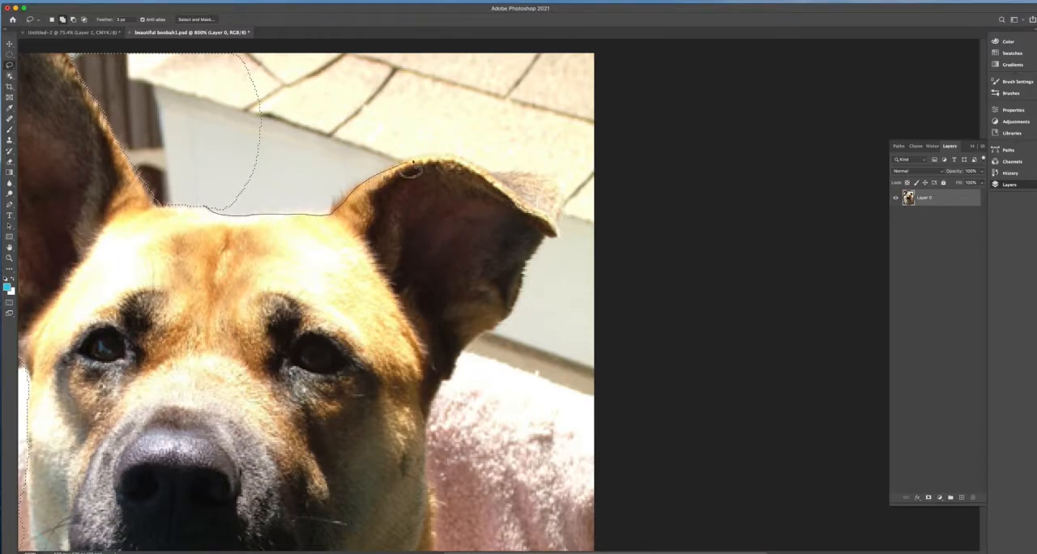
mouse_move(460, 131)
left_mouse_down()
mouse_move(195, 65)
mouse_move(193, 75)
left_mouse_up()
- Add the background around the folded ear's tip and outer edge to the selection, out to the photo's right edge
mouse_move(473, 208)
left_mouse_down()
mouse_move(332, 219)
mouse_move(365, 206)
left_mouse_up()
left_click_drag(302, 165, 323, 171)
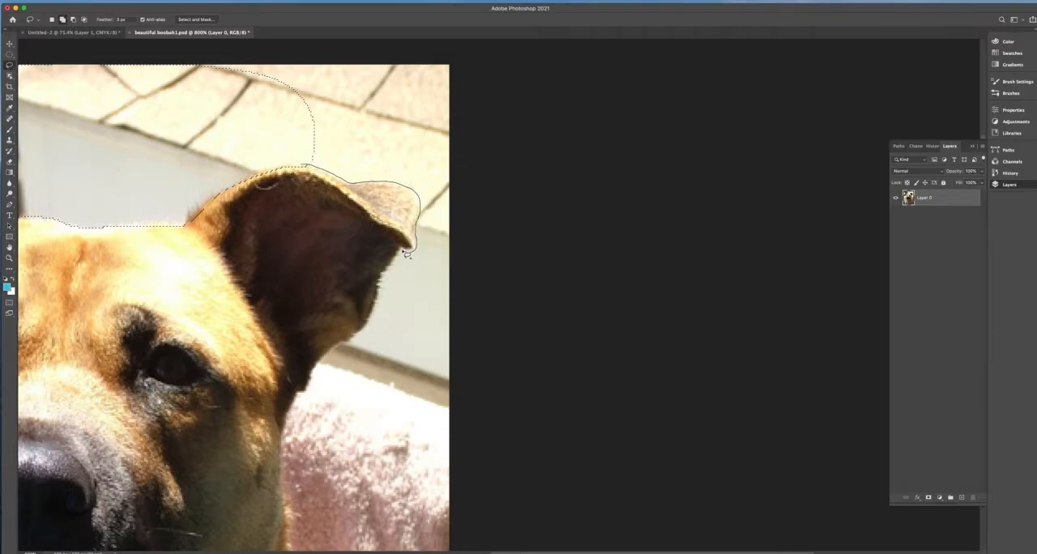
mouse_move(351, 343)
left_mouse_down()
mouse_move(481, 331)
mouse_move(324, 16)
mouse_move(144, 125)
mouse_move(74, 225)
left_mouse_up()
- Add the blanket area beside the dog's right-hand cheek and neck to the lasso selection, out to the photo's right edge
left_click_drag(452, 358, 504, 191)
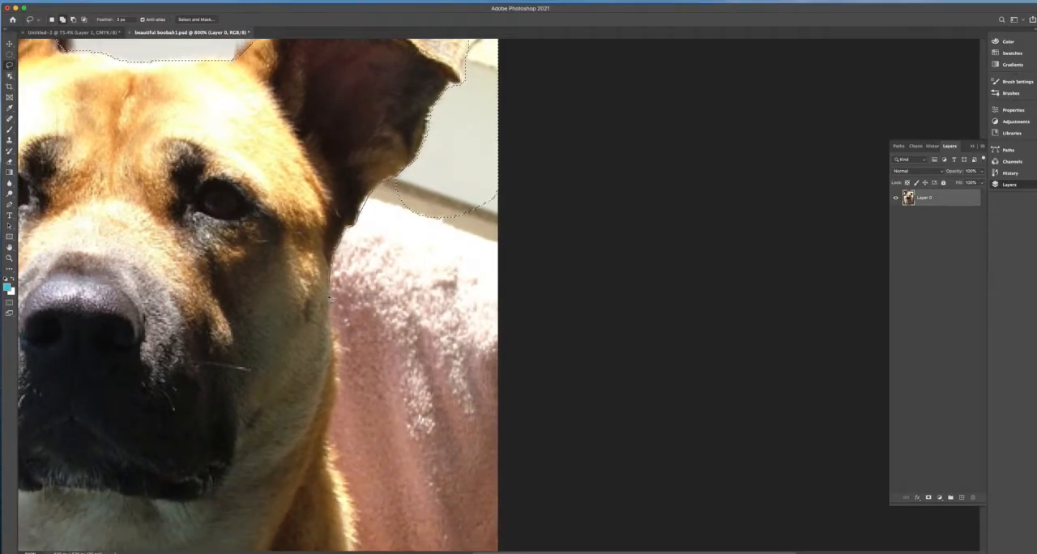
left_click_drag(455, 360, 534, 236)
left_click_drag(308, 316, 351, 177)
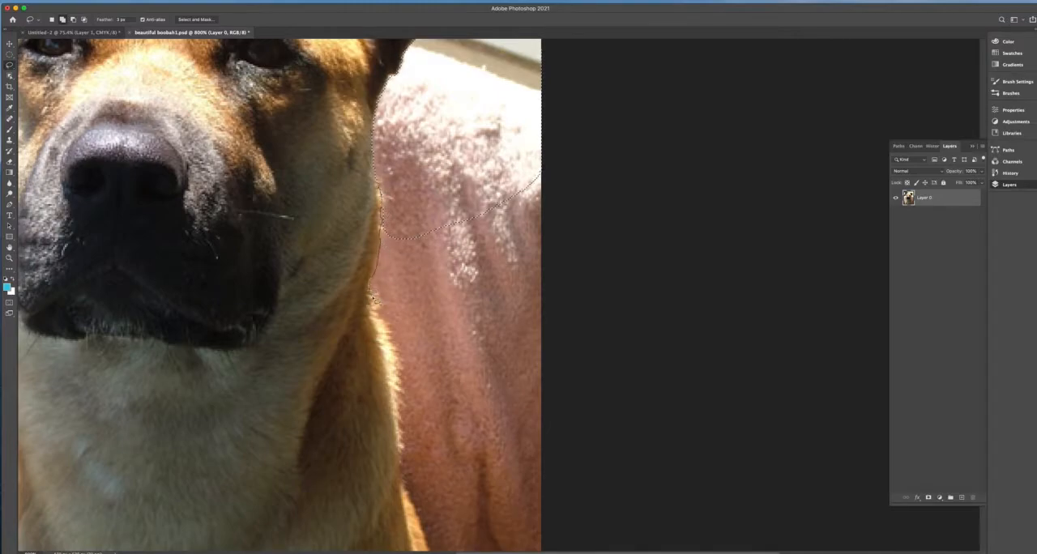
left_click_drag(403, 370, 528, 133)
- Extend the lasso selection down along the dog's right-hand chest and shoulder to the photo's lower-right corner
left_click_drag(374, 312, 403, 175)
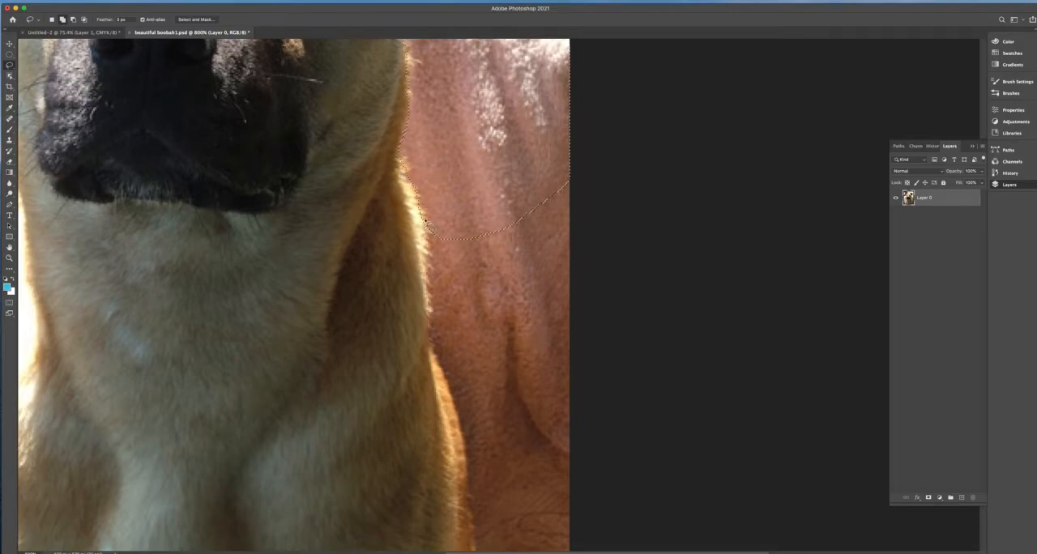
mouse_move(431, 339)
left_mouse_down()
mouse_move(559, 346)
mouse_move(591, 186)
left_mouse_up()
left_click_drag(461, 328, 439, 202)
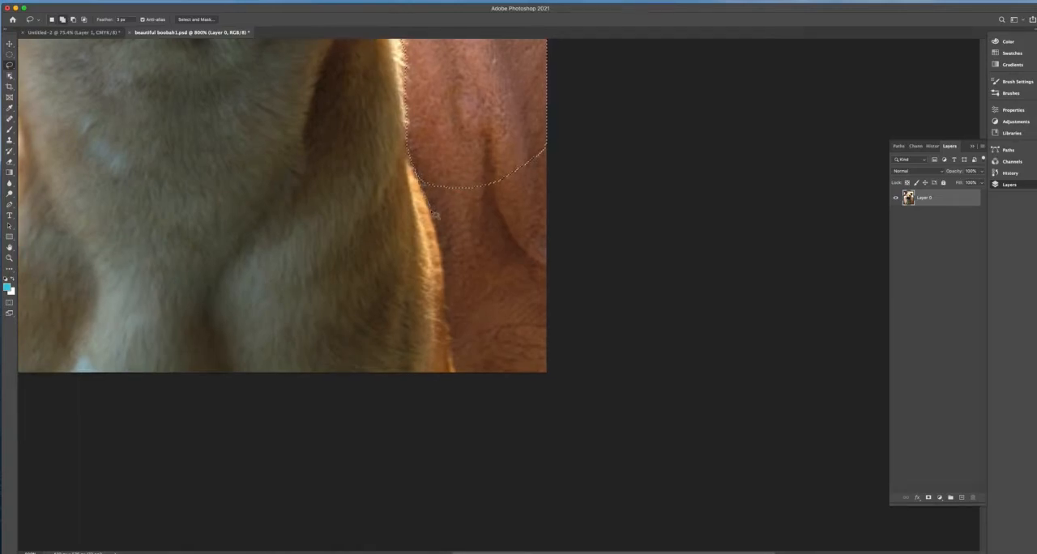
mouse_move(453, 359)
left_mouse_down()
mouse_move(520, 396)
mouse_move(603, 182)
left_mouse_up()
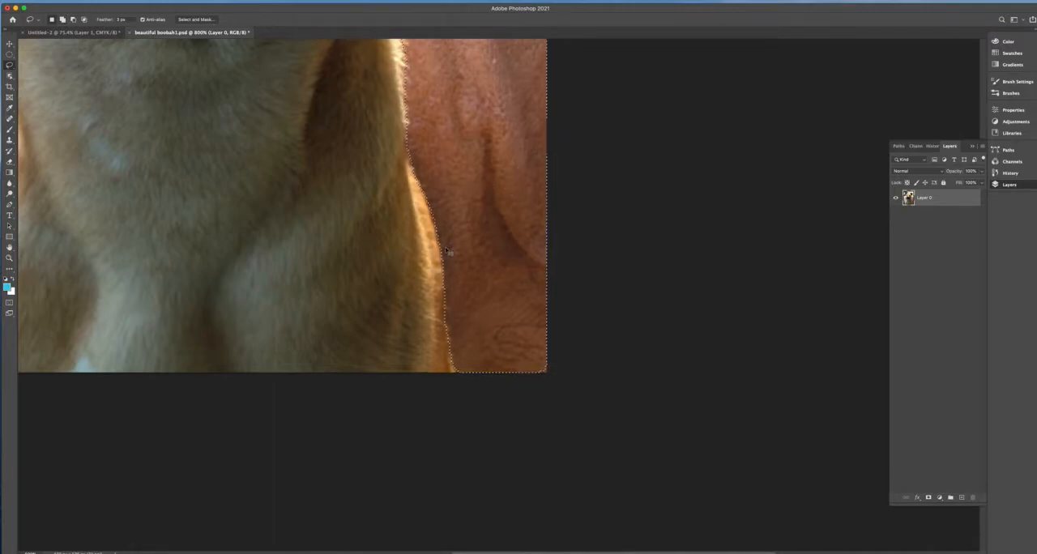
key("super+0")
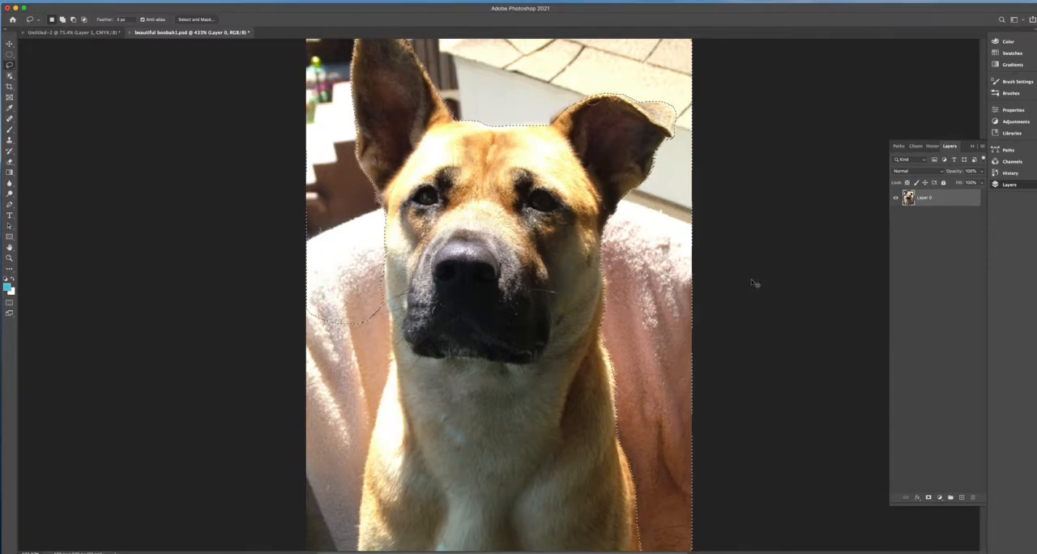
key("super+minus")
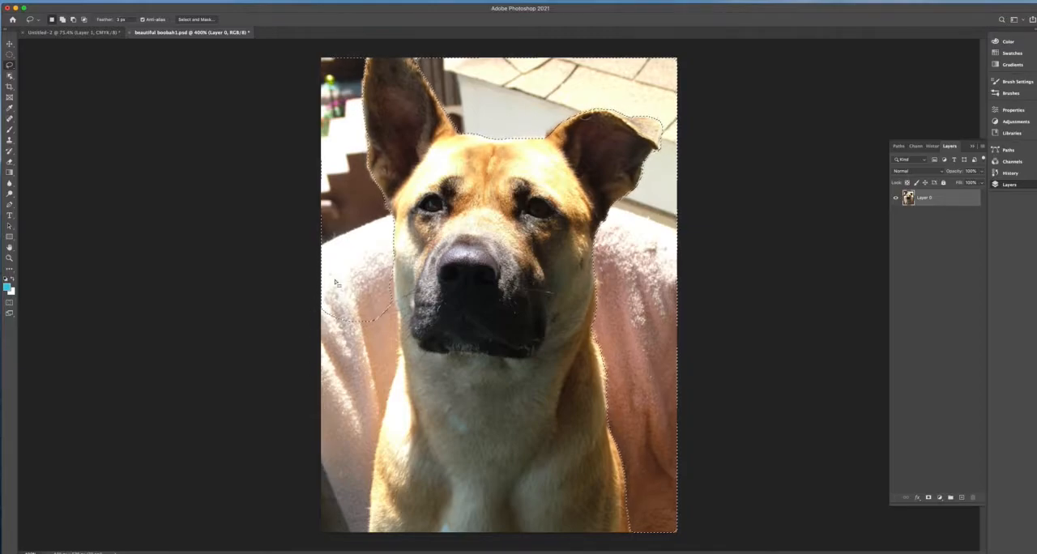
key("Delete")
key("ctrl+z")
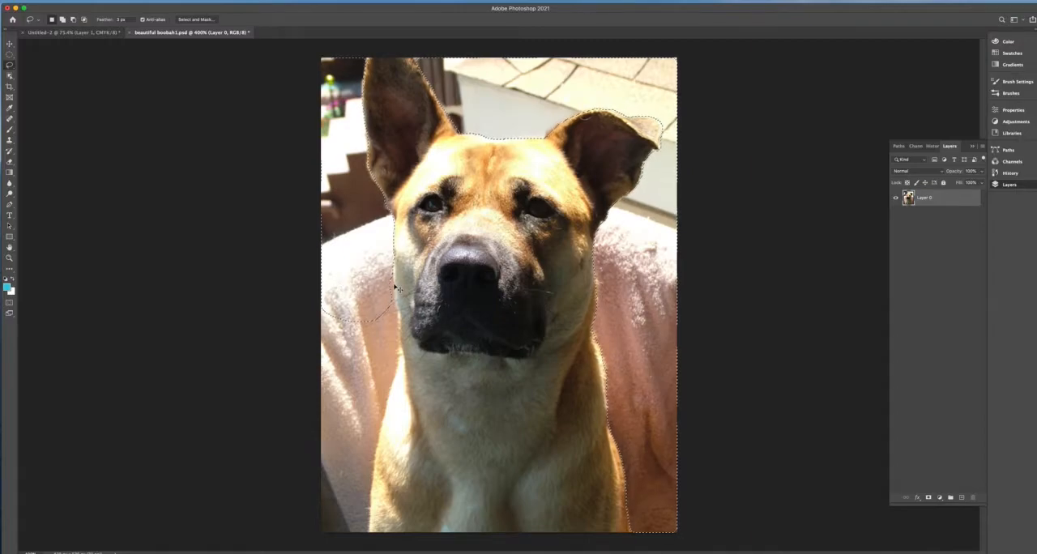
- Add the blanket area beside the dog's left-hand cheek, neck and shoulder to the lasso selection, down to the photo's lower-left corner
key("ctrl+plus")
key("ctrl+plus")
key("ctrl+plus")
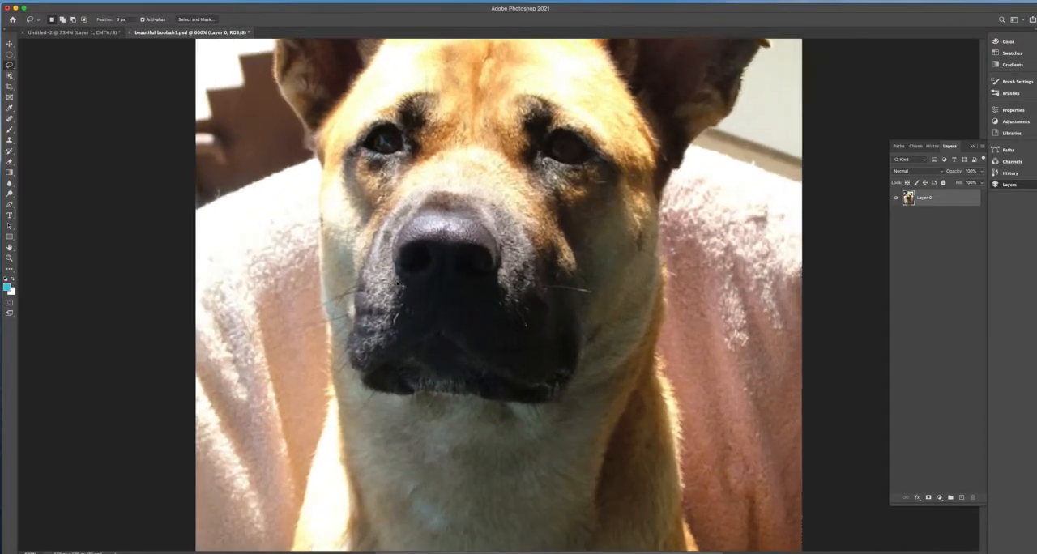
left_click_drag(335, 336, 366, 270)
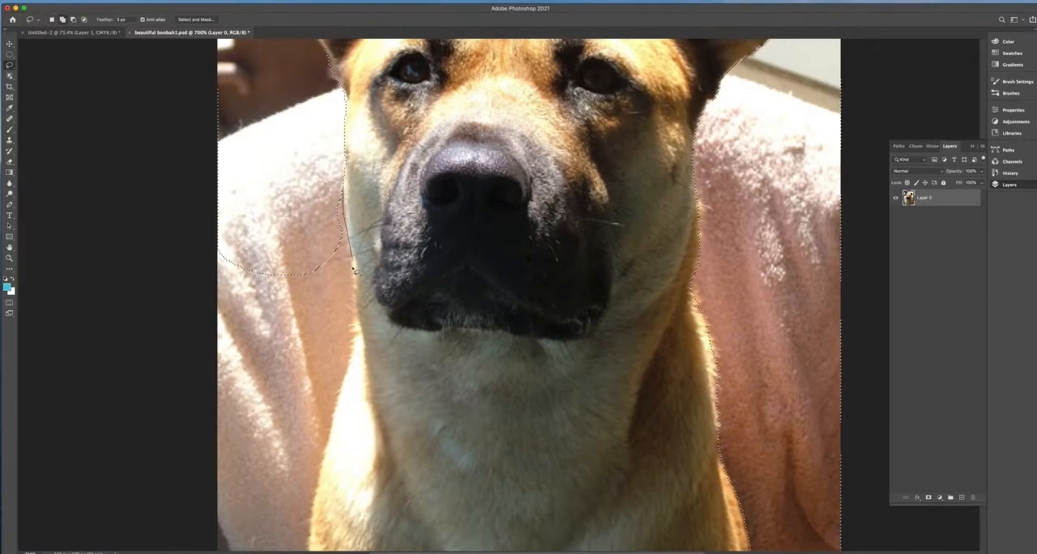
mouse_move(342, 381)
left_mouse_down()
mouse_move(159, 365)
mouse_move(195, 187)
left_mouse_up()
left_click_drag(323, 430, 356, 178)
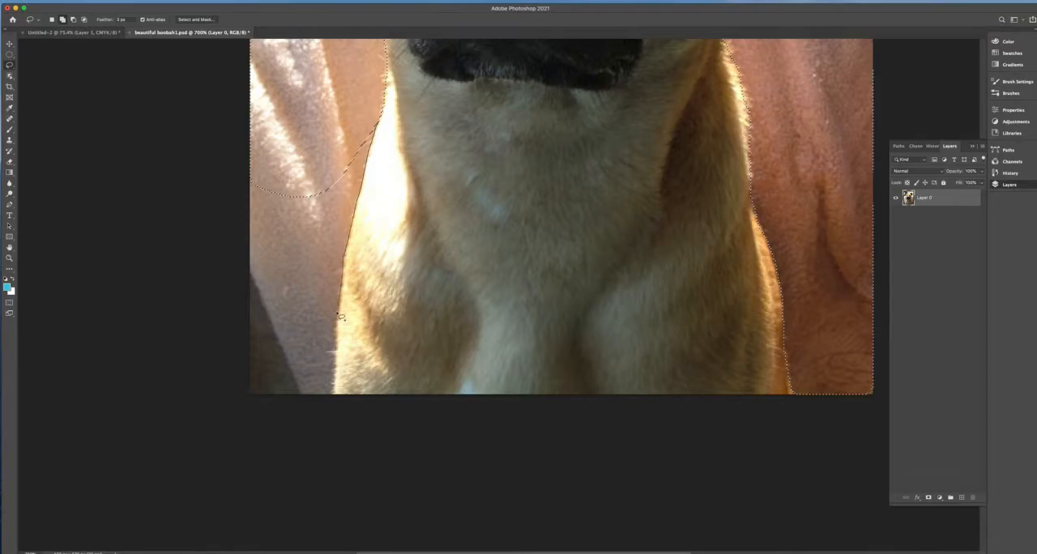
mouse_move(333, 394)
left_mouse_down()
mouse_move(181, 287)
mouse_move(279, 160)
left_mouse_up()
- Delete the selected background around the dog and clear the selection
key("super+0")
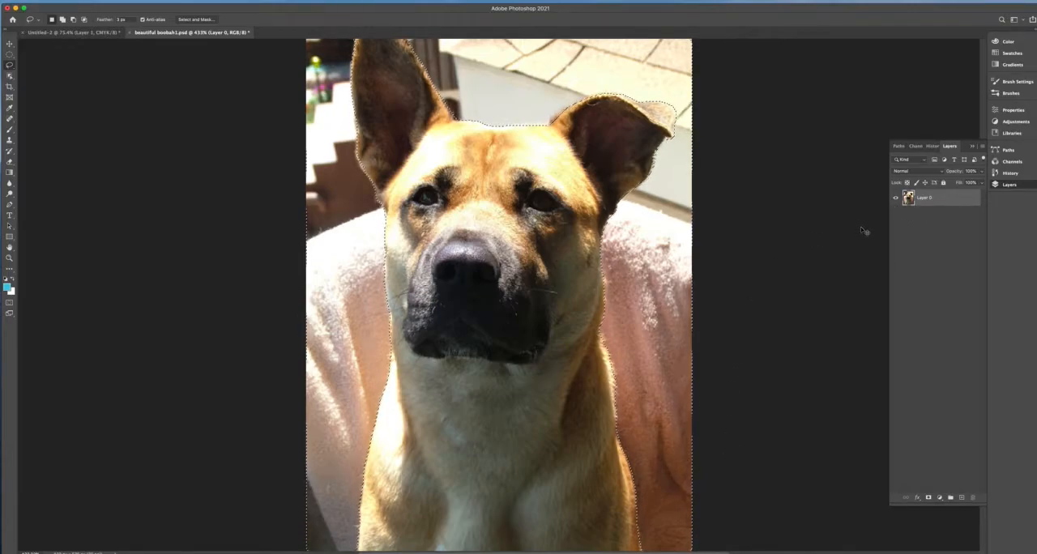
key("super+minus")
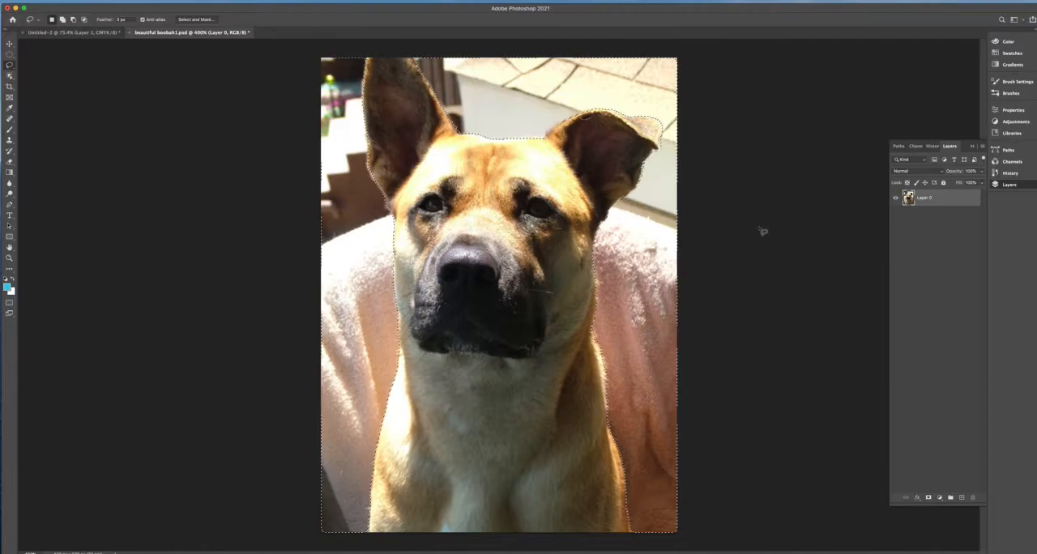
key("Delete")
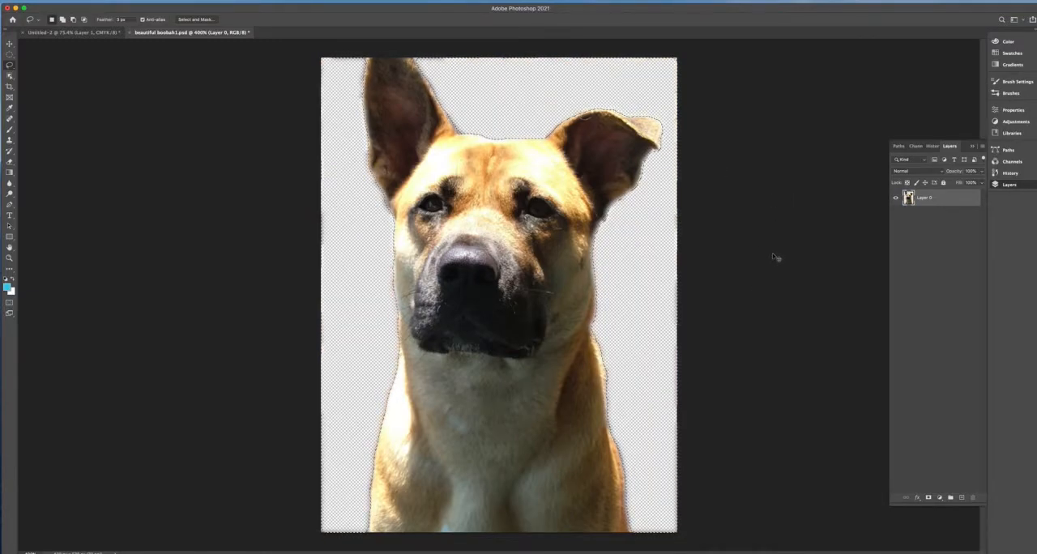
key("super+d")
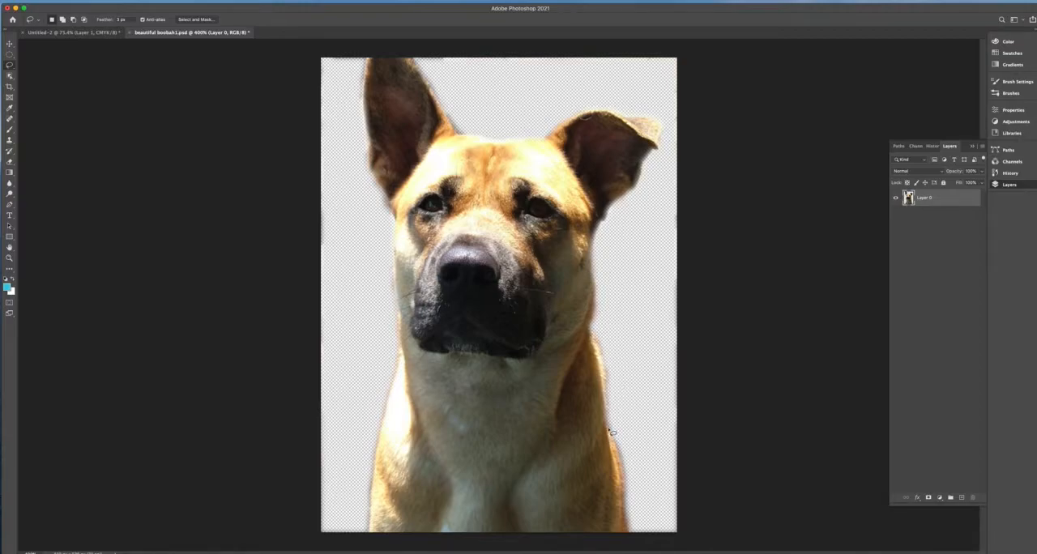
- Create a new empty layer above the dog layer, keeping Normal mode and 100% opacity
left_click(983, 147)
left_click(952, 148)
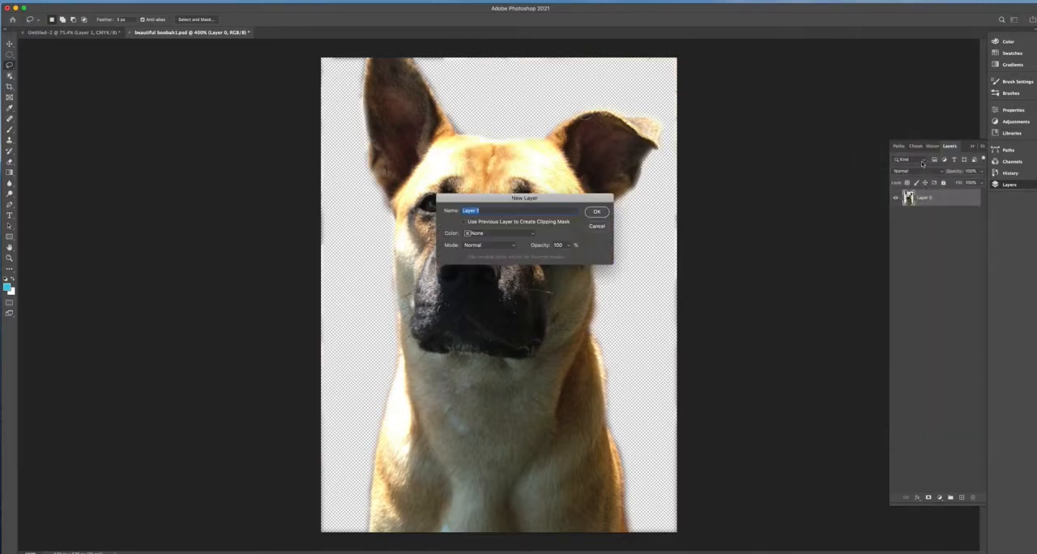
left_click(603, 214)
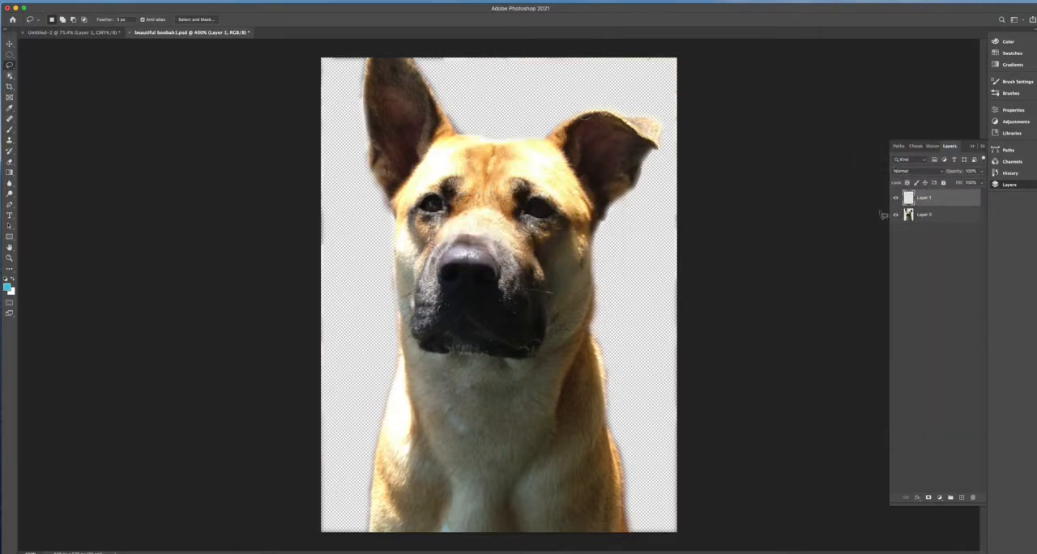
- Fill the new layer with orange (RGB 214, 118, 16) at 100% opacity and place it beneath the dog layer
left_click(85, 1)
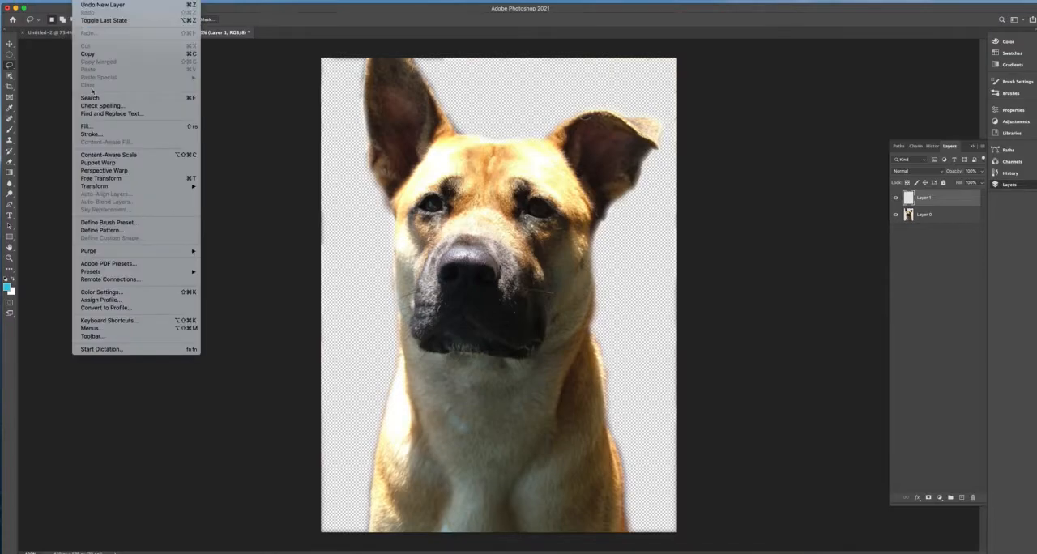
left_click(106, 121)
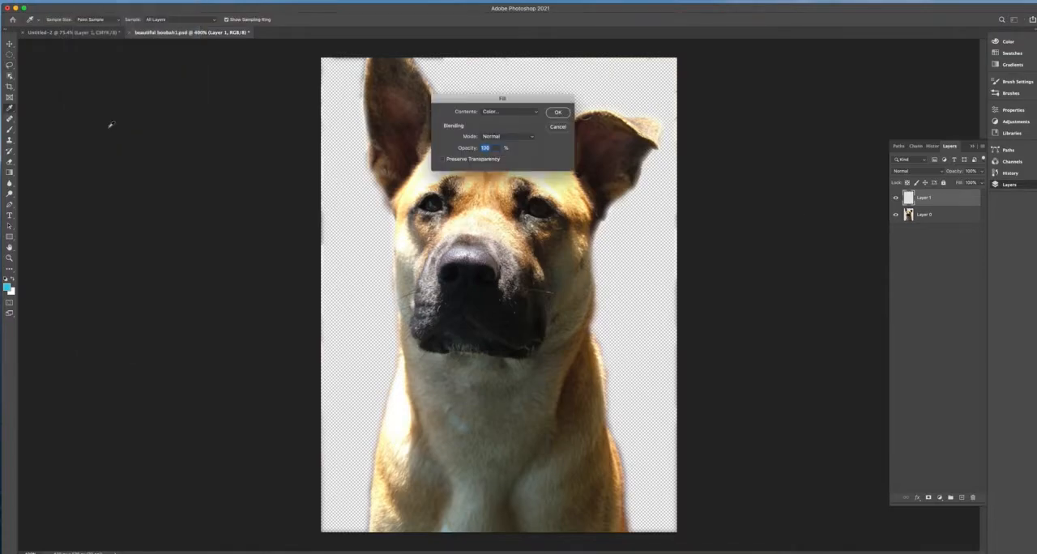
left_click(531, 113)
left_click(509, 113)
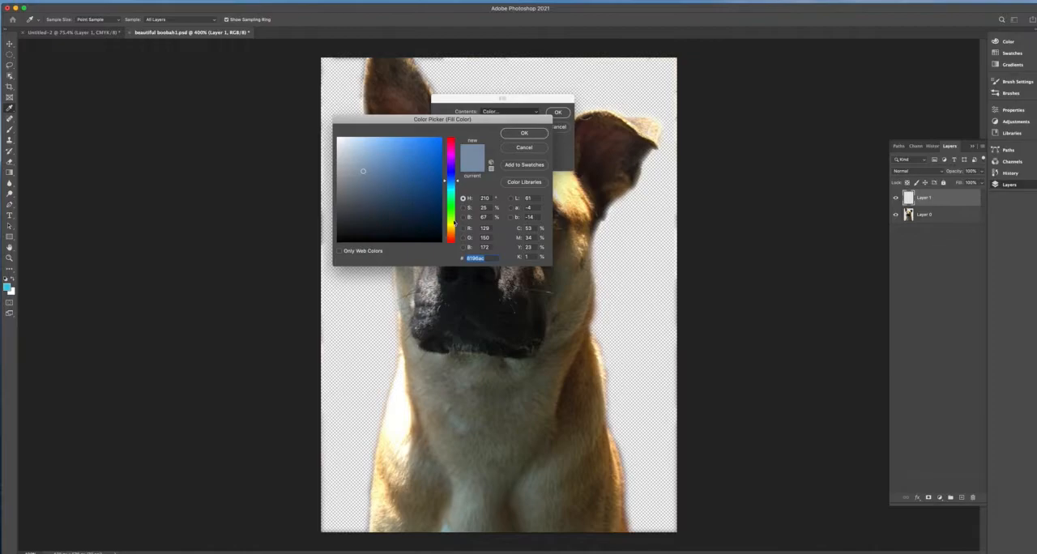
left_click(451, 232)
left_click(430, 156)
left_click_drag(457, 238, 457, 234)
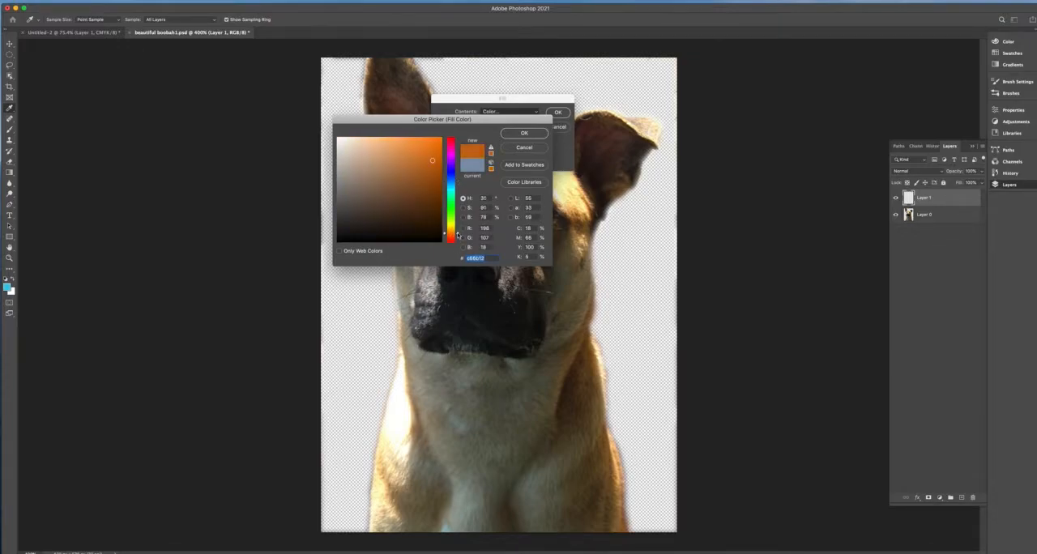
left_click(525, 133)
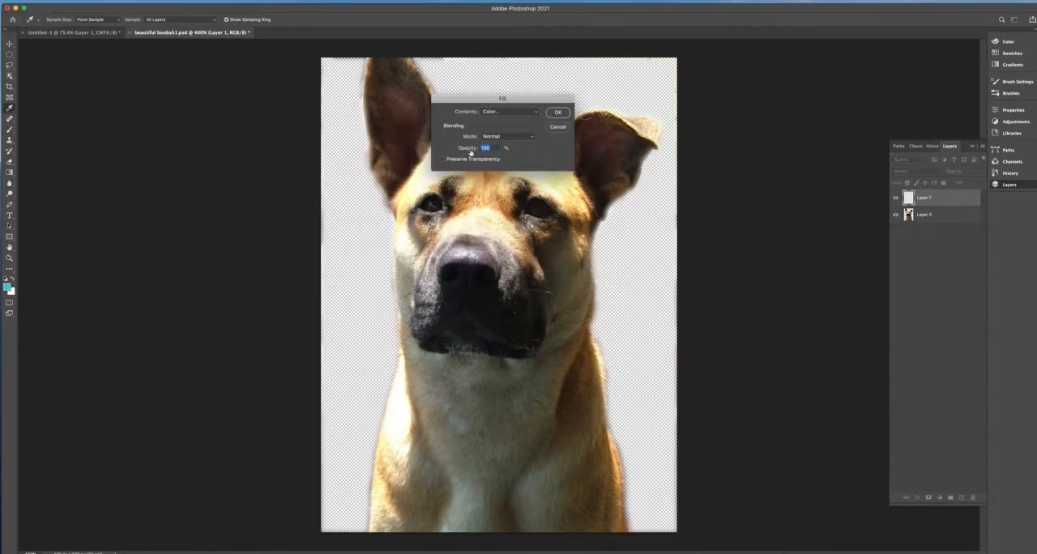
left_click(557, 112)
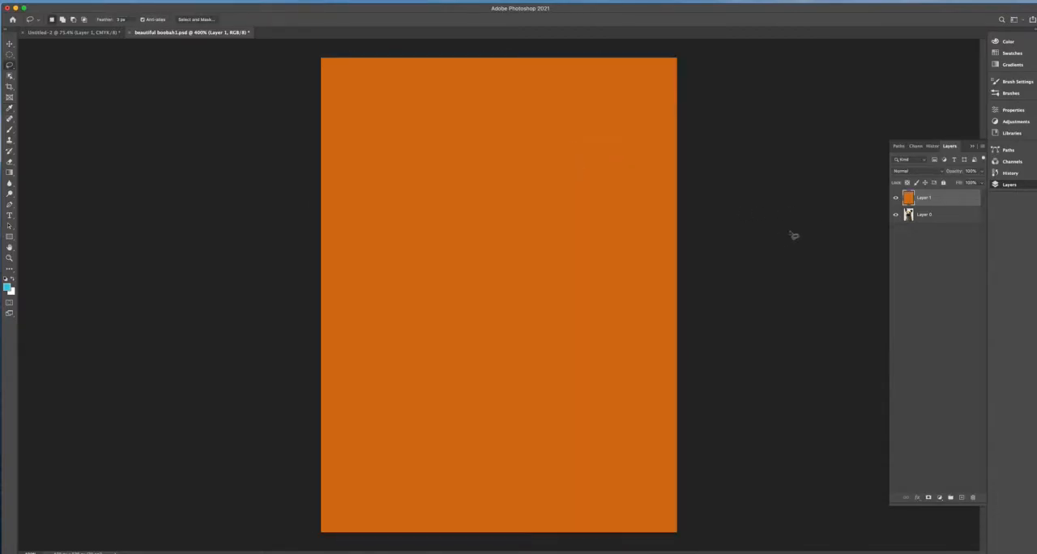
key("v")
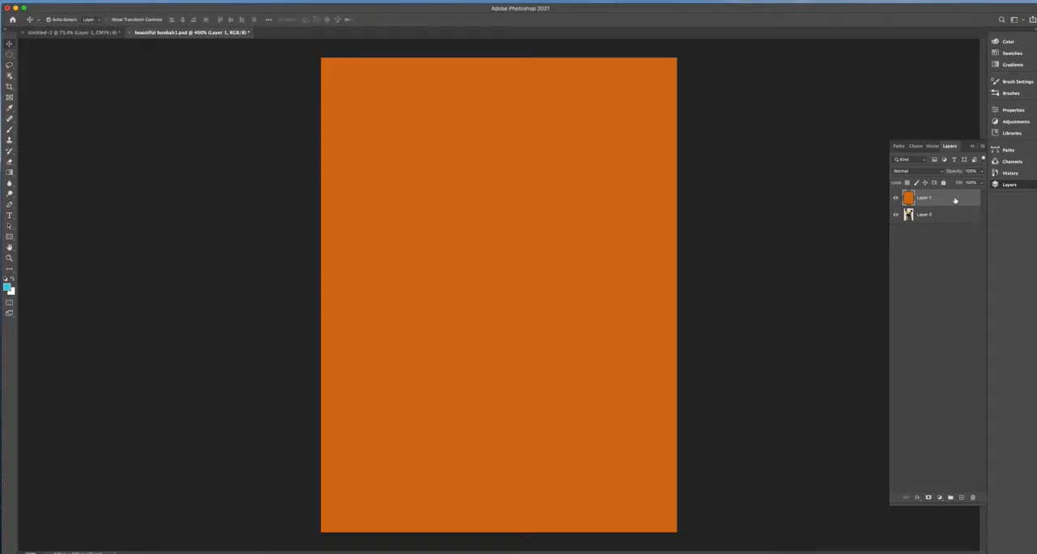
left_click_drag(951, 199, 951, 225)
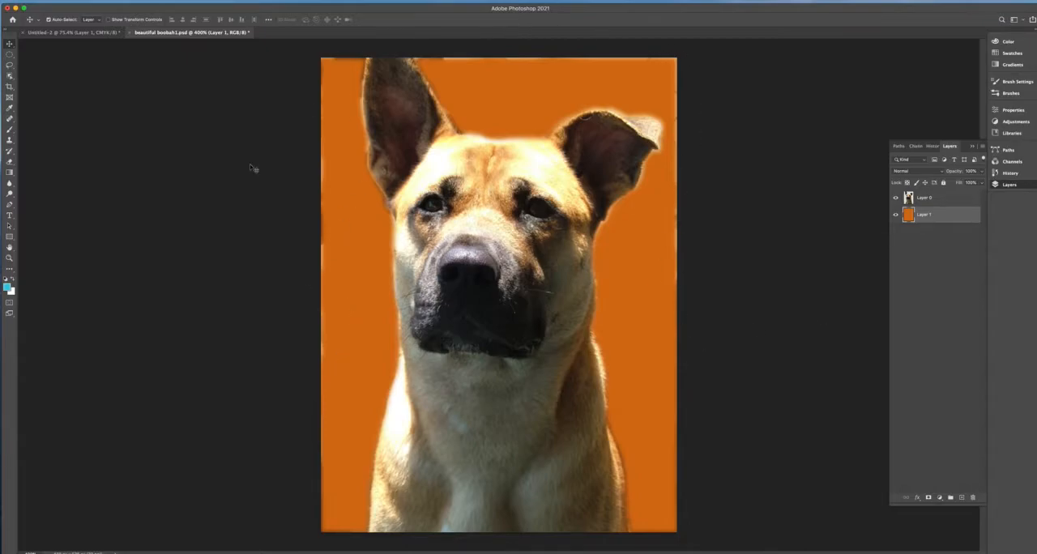
- On the dog layer, lasso the strip along the image's left edge and clear its leftover background pixels
left_click(911, 199)
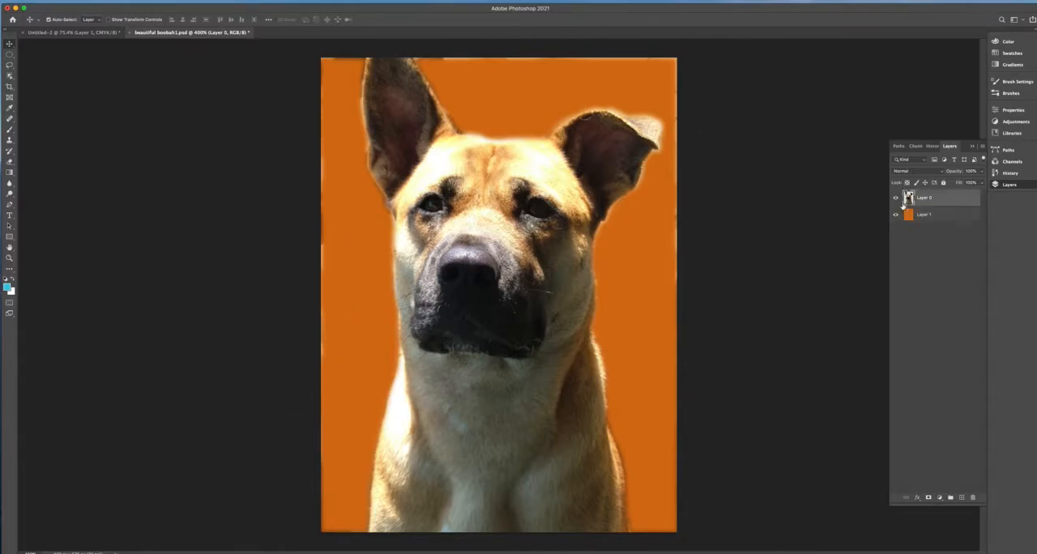
key("l")
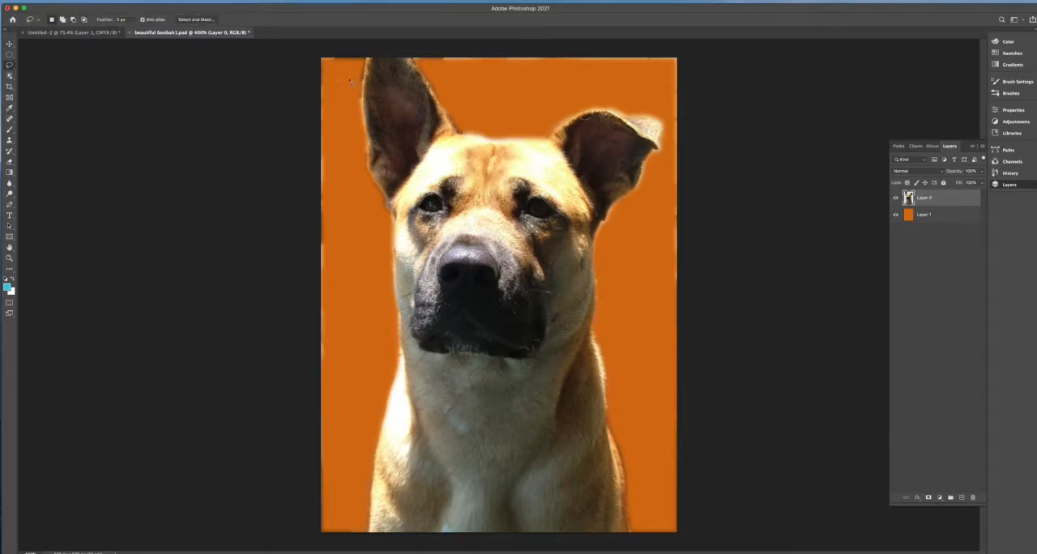
mouse_move(322, 46)
left_mouse_down()
mouse_move(256, 222)
mouse_move(249, 460)
mouse_move(284, 538)
mouse_move(322, 543)
left_mouse_up()
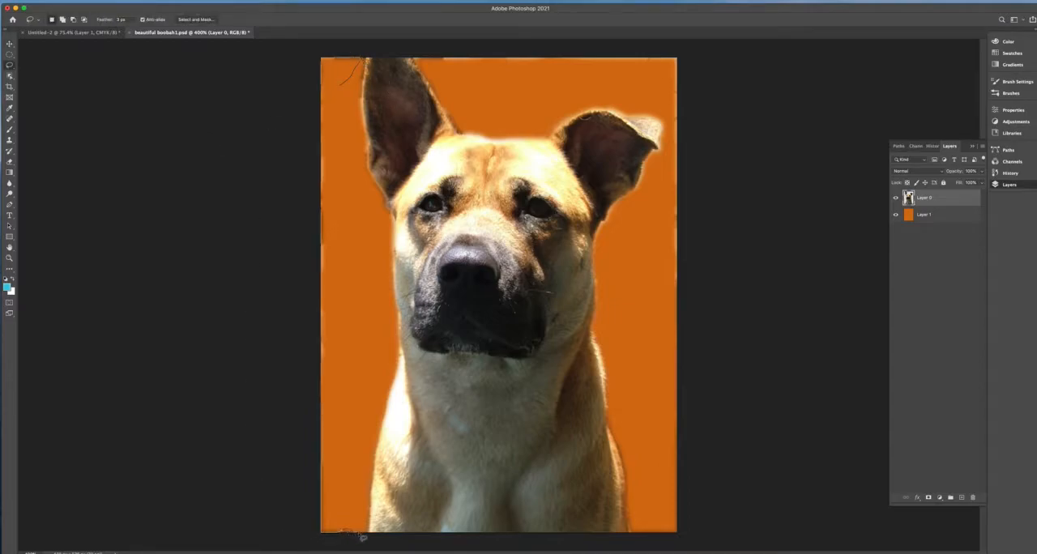
left_click_drag(350, 62, 348, 59)
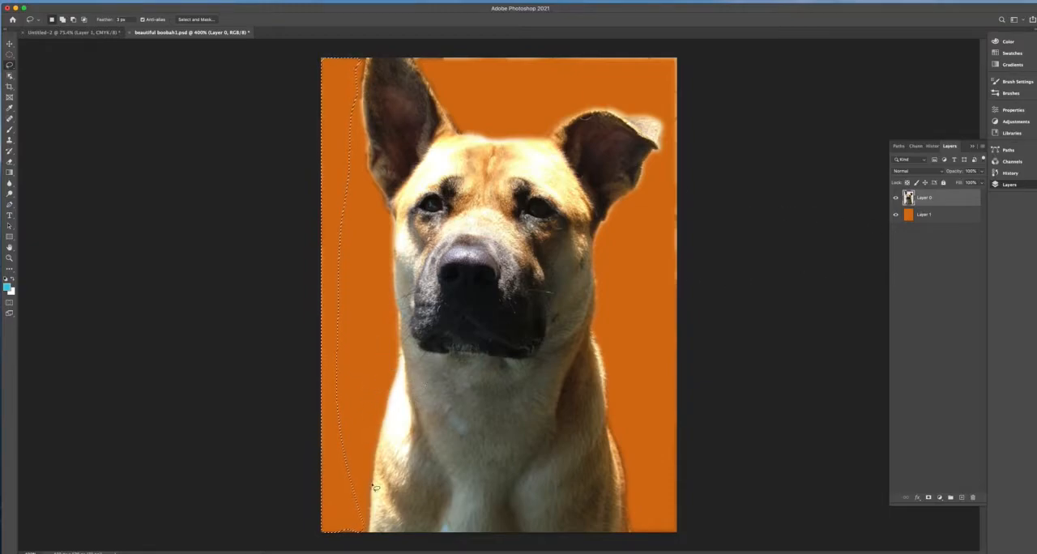
left_click(499, 65)
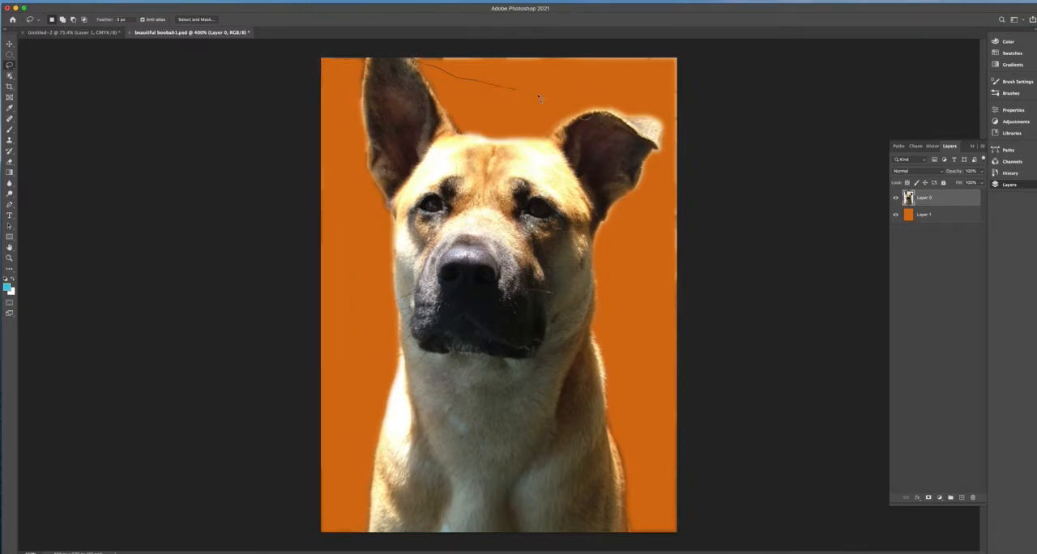
- Lasso and delete the leftover background pixels along the image's top and right edges of the dog layer, then deselect
mouse_move(659, 199)
left_mouse_down()
mouse_move(676, 349)
mouse_move(778, 178)
mouse_move(670, 30)
mouse_move(413, 55)
left_mouse_up()
key("Delete")
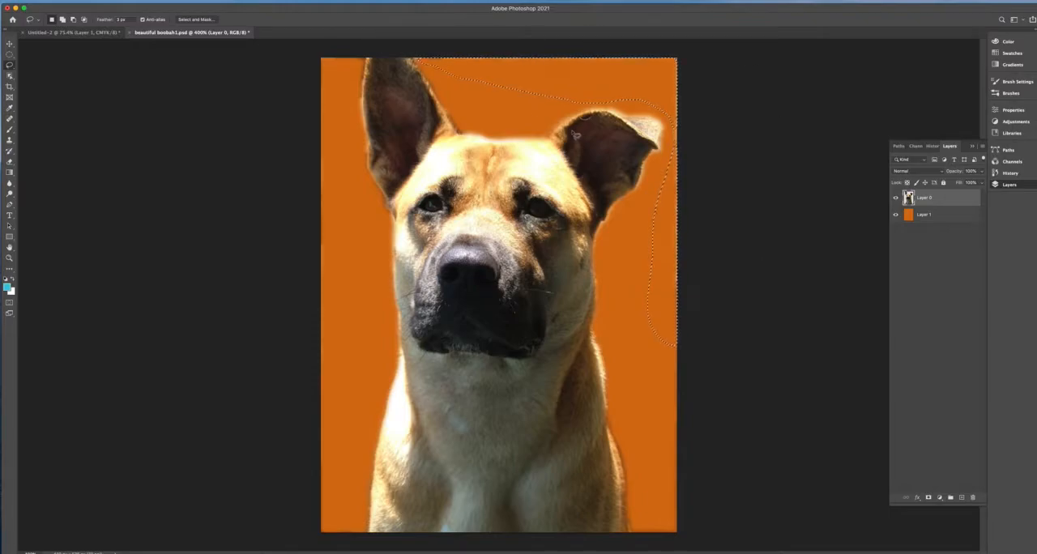
left_click(702, 317)
mouse_move(636, 340)
left_mouse_down()
mouse_move(641, 542)
mouse_move(694, 389)
mouse_move(655, 374)
left_mouse_up()
key("Delete")
key("super+d")
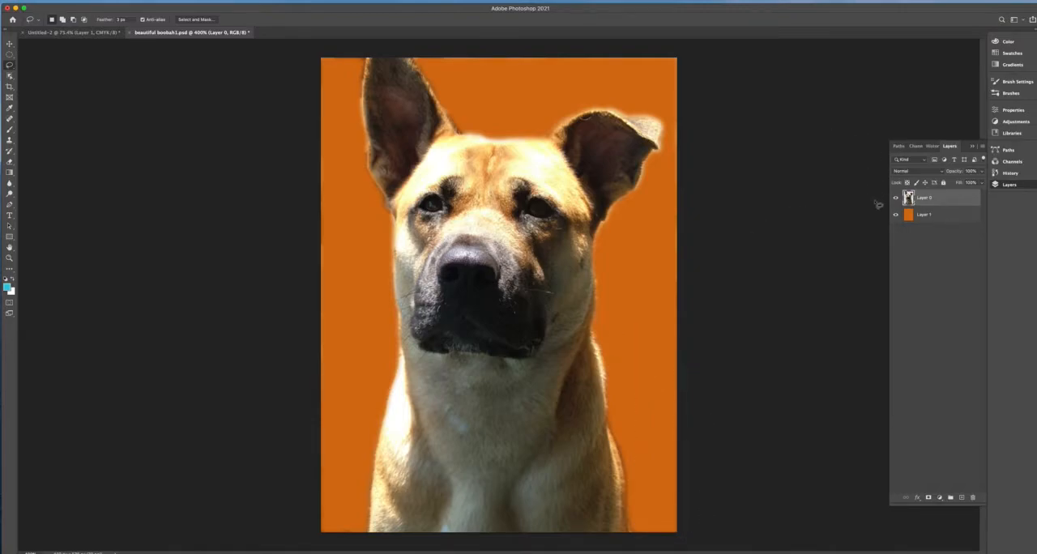
- Duplicate the dog layer and move the copy slightly down and to the right of the original
key("v")
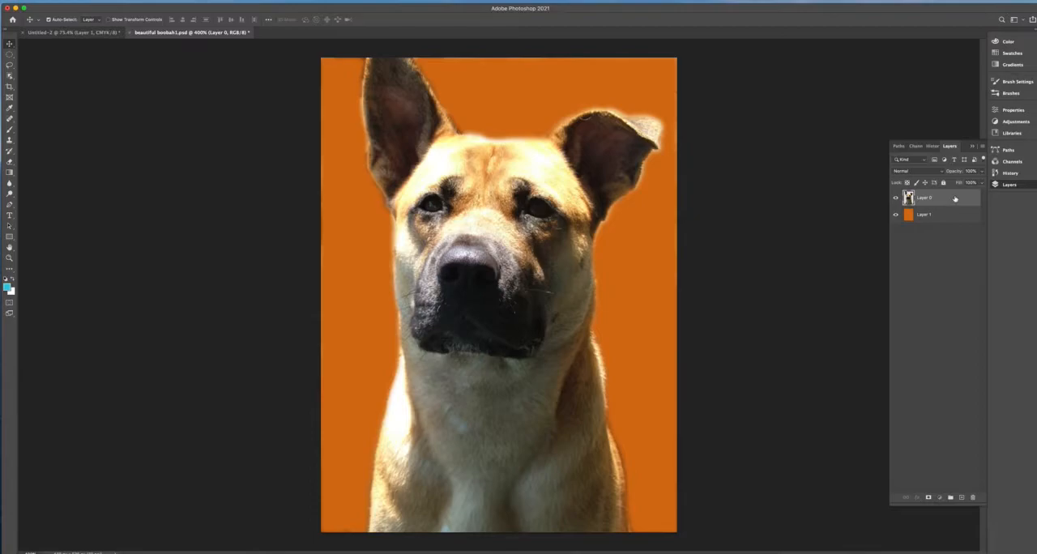
left_click_drag(955, 199, 963, 498)
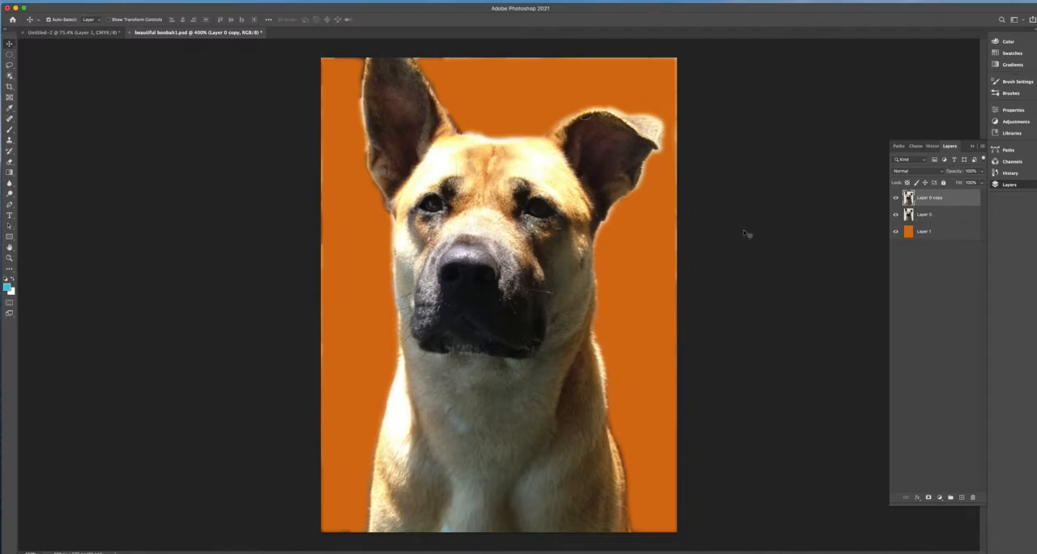
mouse_move(493, 298)
left_mouse_down()
mouse_move(369, 296)
mouse_move(640, 298)
mouse_move(647, 239)
mouse_move(663, 243)
mouse_move(531, 276)
mouse_move(504, 310)
left_mouse_up()
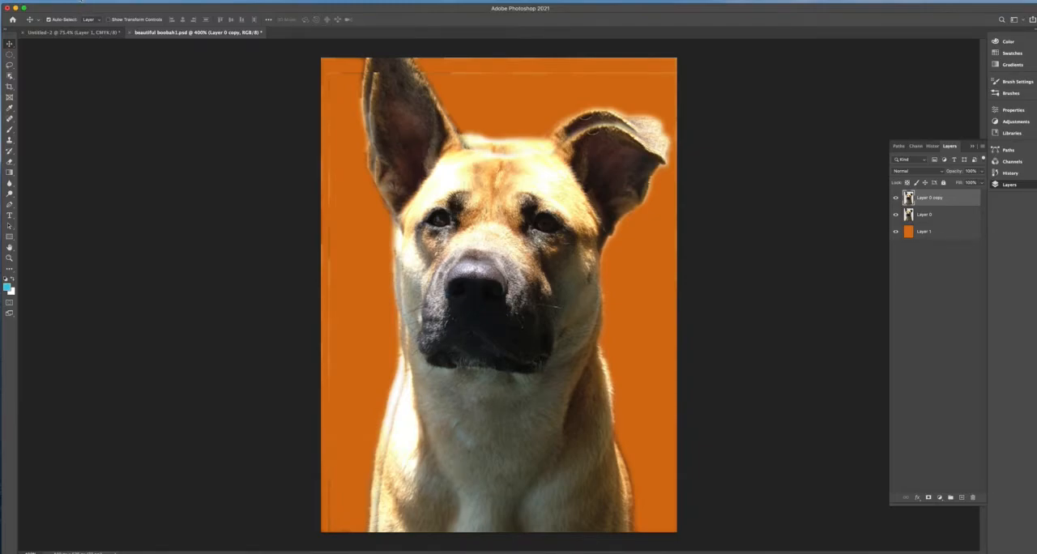
- Free-transform the duplicate dog layer to roughly two thirds of its size and place it in the lower left part of the canvas
left_click(81, 1)
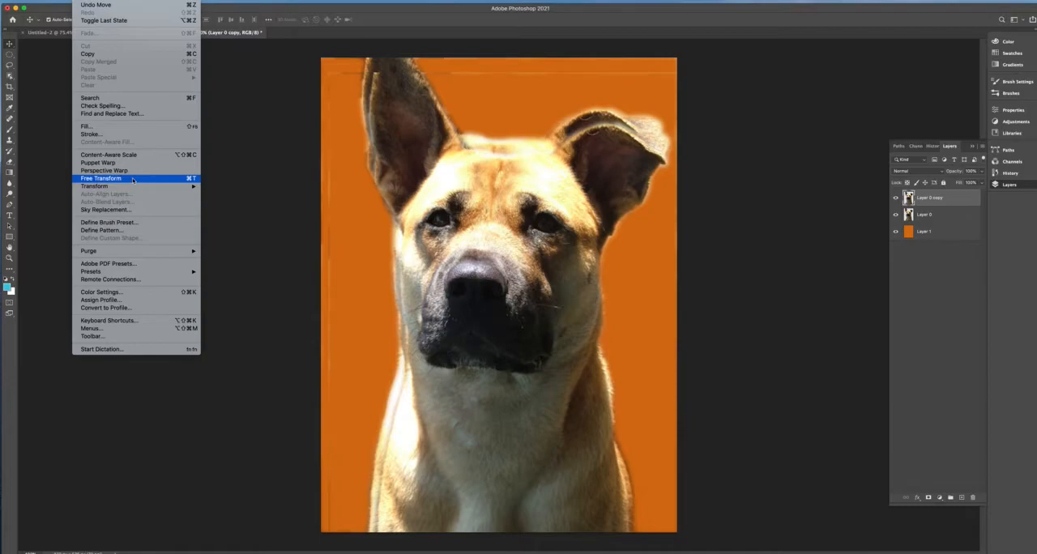
mouse_move(132, 187)
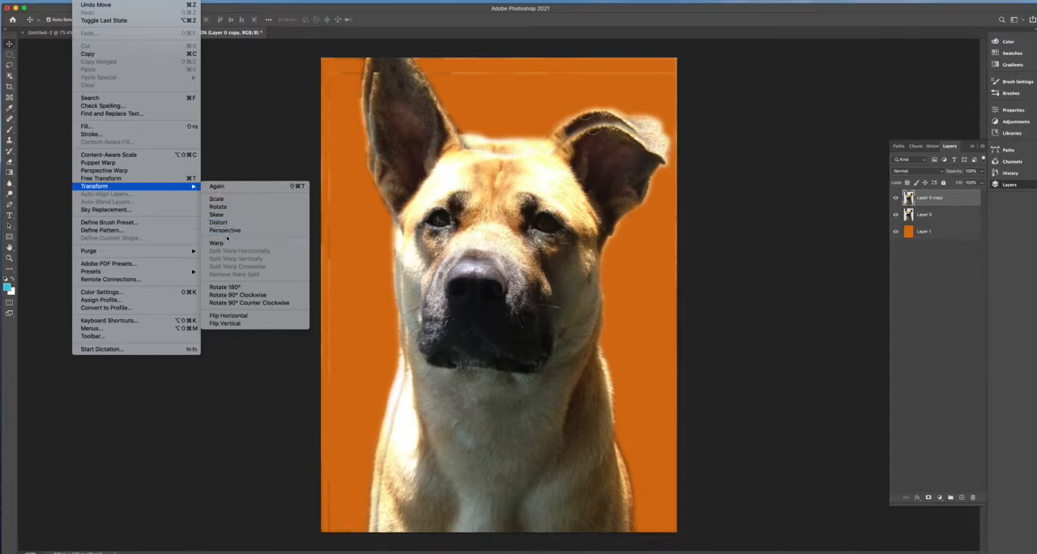
left_click(149, 180)
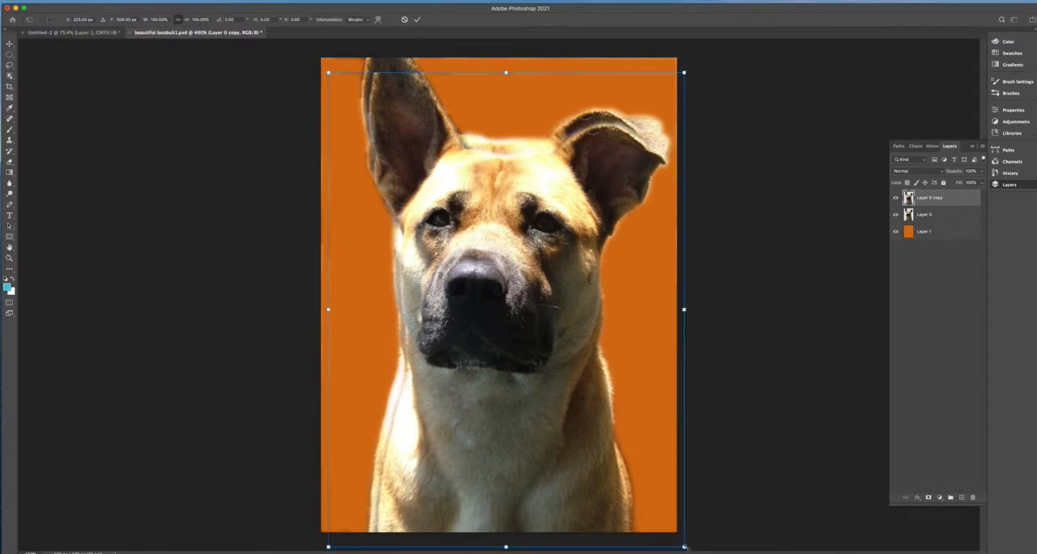
left_click_drag(683, 546, 562, 385)
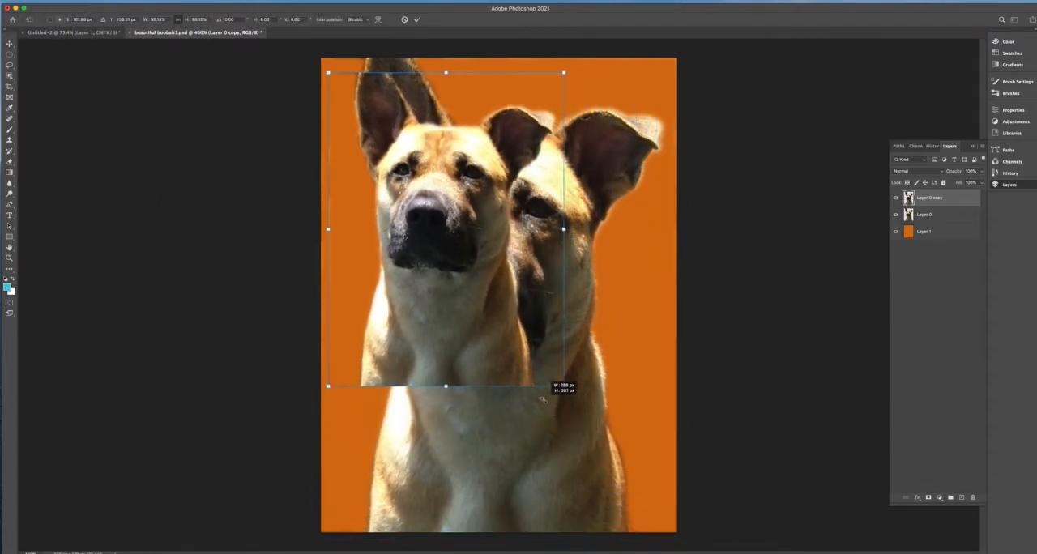
left_click_drag(479, 328, 465, 417)
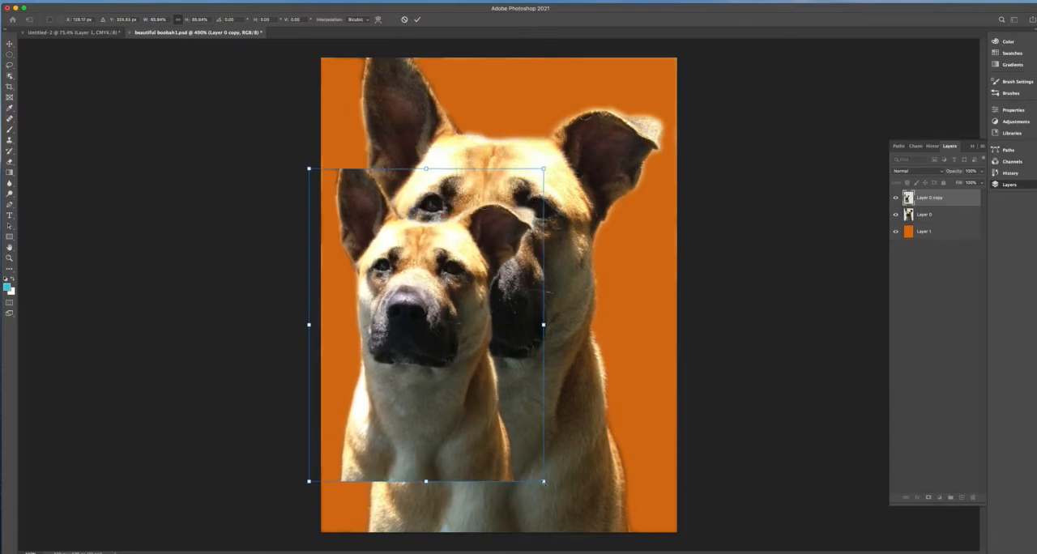
left_click_drag(543, 482, 506, 470)
key("Return")
- Scale the original dog on Layer 0 to about 60% and move it to the canvas's upper right, behind the duplicate
left_click(933, 215)
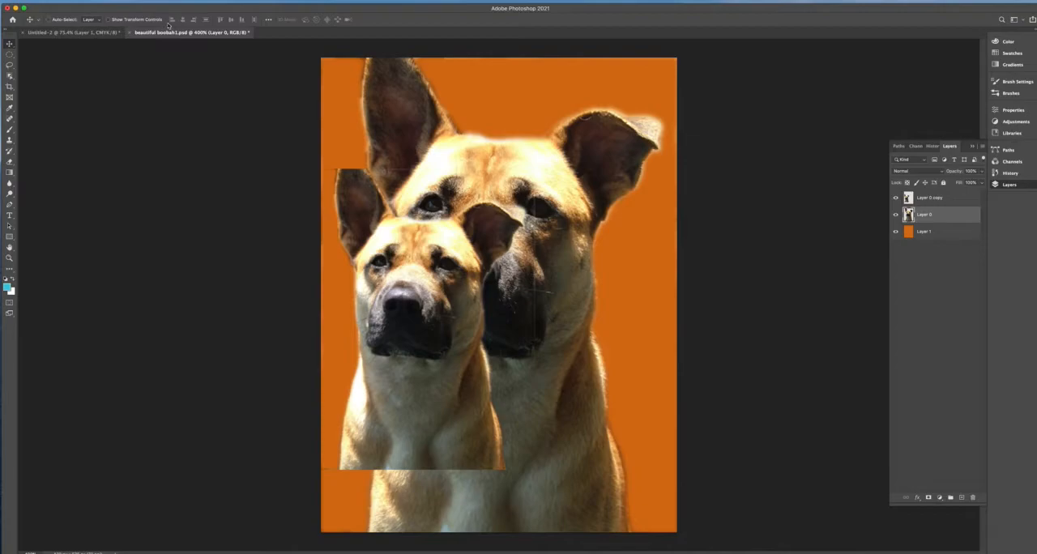
key("ctrl+t")
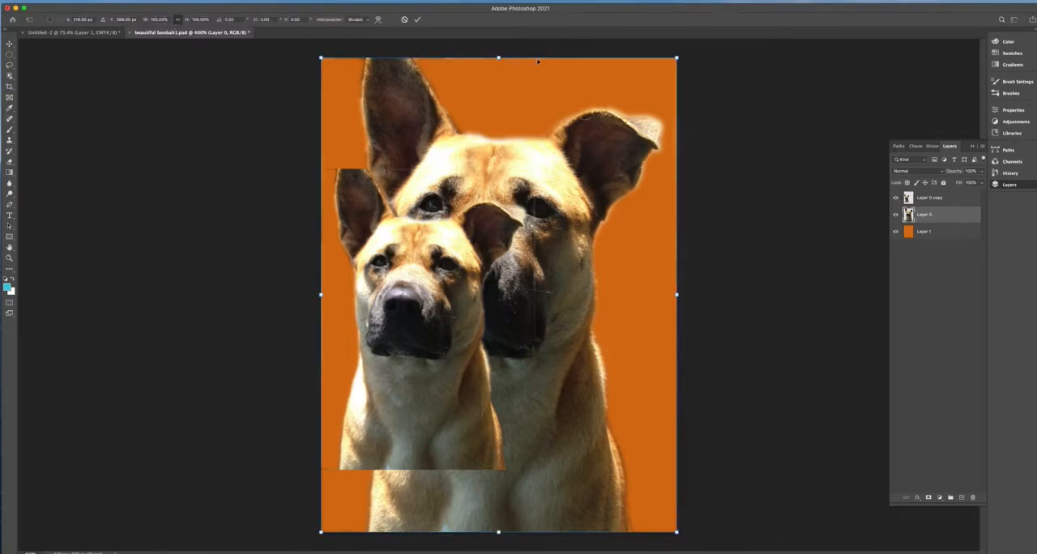
left_click_drag(677, 58, 548, 275)
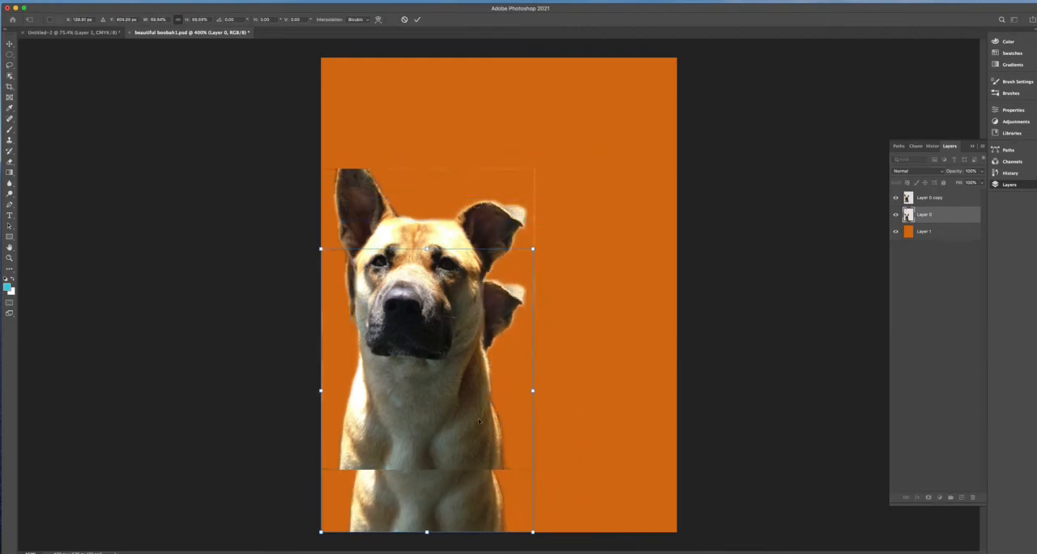
left_click_drag(385, 504, 509, 344)
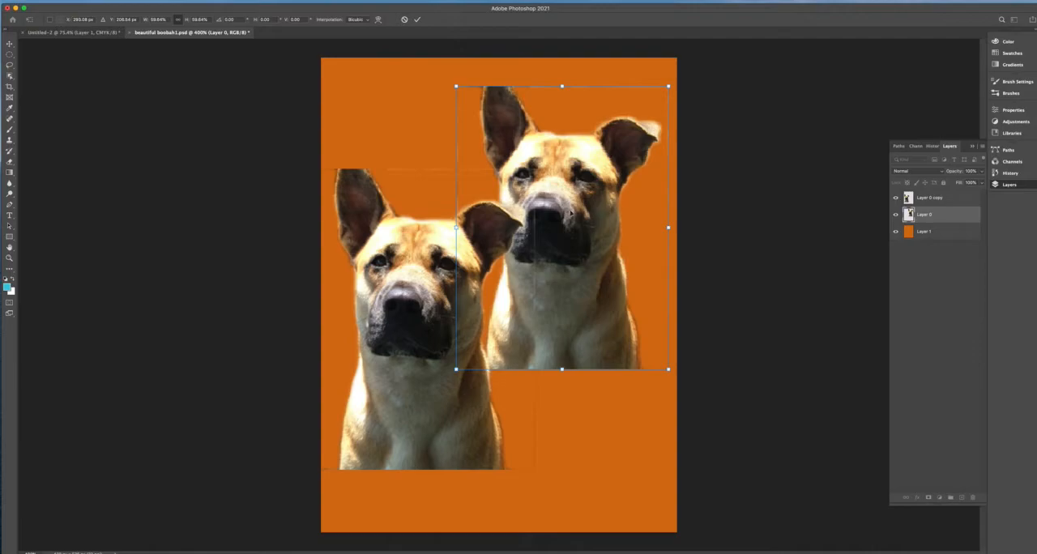
key("Return")
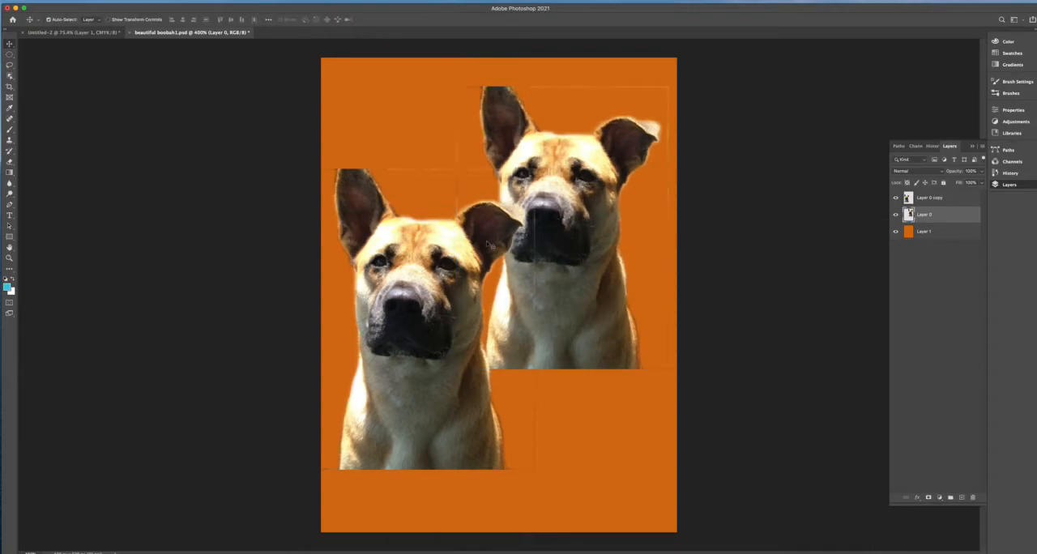
- Lasso and delete the leftover edge lines around the rear dog on Layer 0, then deselect
left_click(9, 65)
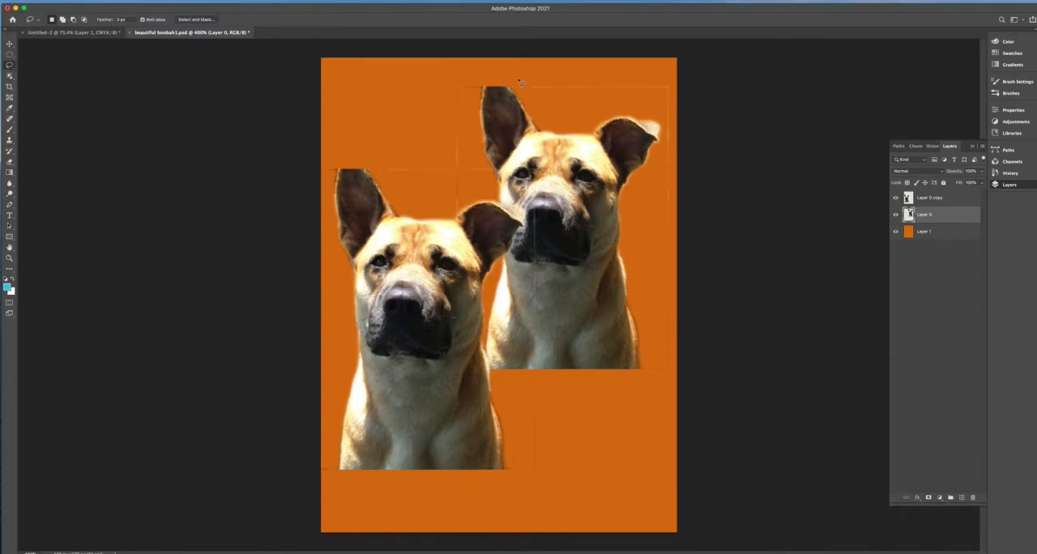
mouse_move(519, 92)
left_mouse_down()
mouse_move(575, 106)
mouse_move(650, 109)
mouse_move(667, 124)
mouse_move(661, 189)
mouse_move(716, 231)
mouse_move(702, 56)
left_mouse_up()
key("super+d")
mouse_move(648, 213)
left_mouse_down()
mouse_move(661, 393)
mouse_move(661, 197)
mouse_move(691, 183)
left_mouse_up()
mouse_move(486, 83)
left_mouse_down()
mouse_move(470, 325)
mouse_move(486, 366)
mouse_move(472, 397)
mouse_move(426, 366)
mouse_move(419, 285)
mouse_move(422, 98)
mouse_move(444, 68)
mouse_move(485, 77)
left_mouse_up()
left_click(691, 205)
- On Layer 0 copy, lasso and delete the leftover edge lines around the front dog, then deselect
left_click(930, 199)
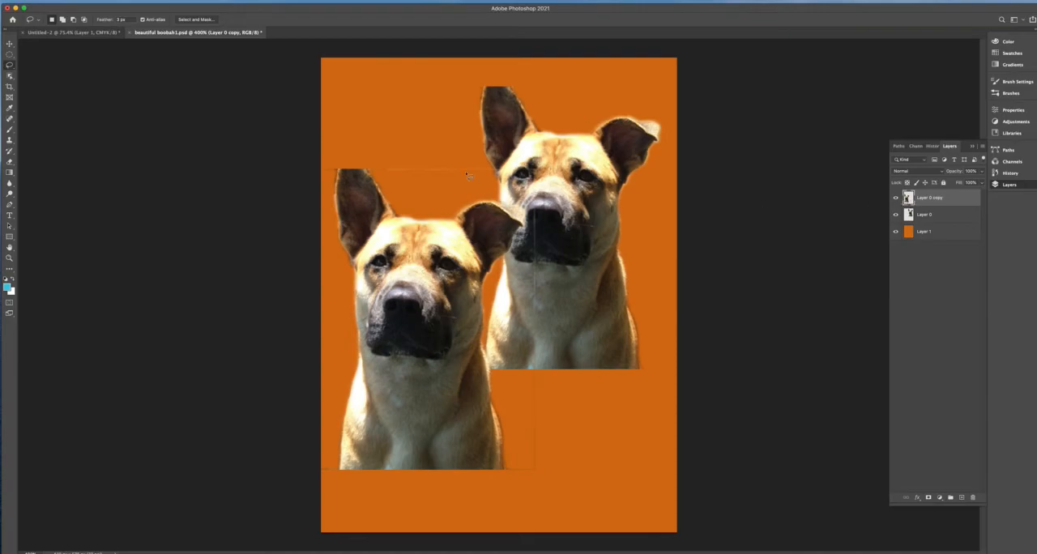
mouse_move(421, 195)
left_mouse_down()
mouse_move(508, 191)
mouse_move(533, 236)
mouse_move(531, 281)
mouse_move(548, 322)
mouse_move(599, 209)
mouse_move(502, 127)
mouse_move(356, 154)
left_mouse_up()
mouse_move(502, 284)
left_mouse_down()
mouse_move(507, 466)
mouse_move(538, 485)
mouse_move(590, 403)
mouse_move(522, 289)
left_mouse_up()
mouse_move(327, 179)
left_mouse_down()
mouse_move(338, 169)
mouse_move(302, 187)
left_mouse_up()
key("Delete")
mouse_move(330, 454)
left_mouse_down()
mouse_move(336, 468)
mouse_move(320, 482)
mouse_move(325, 452)
left_mouse_up()
left_click(646, 231)
- Return to Layer 0 and lasso away the remaining stray pixels near the rear dog's chest, then deselect
left_click(918, 220)
left_click_drag(550, 281, 568, 297)
left_click(588, 181)
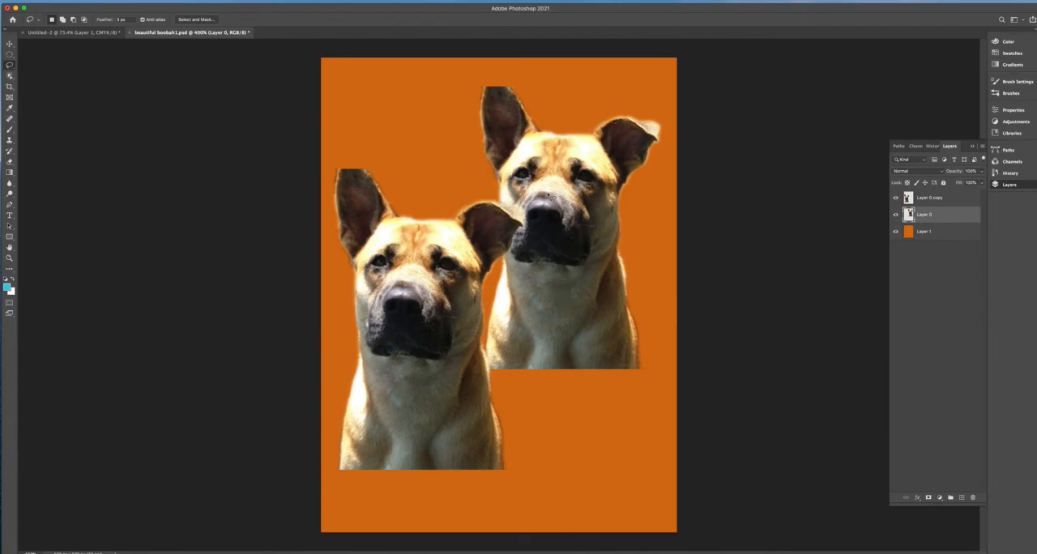
- Move the rear dog on Layer 0 down and slightly right, beside the front dog, and save the document
left_click(11, 44)
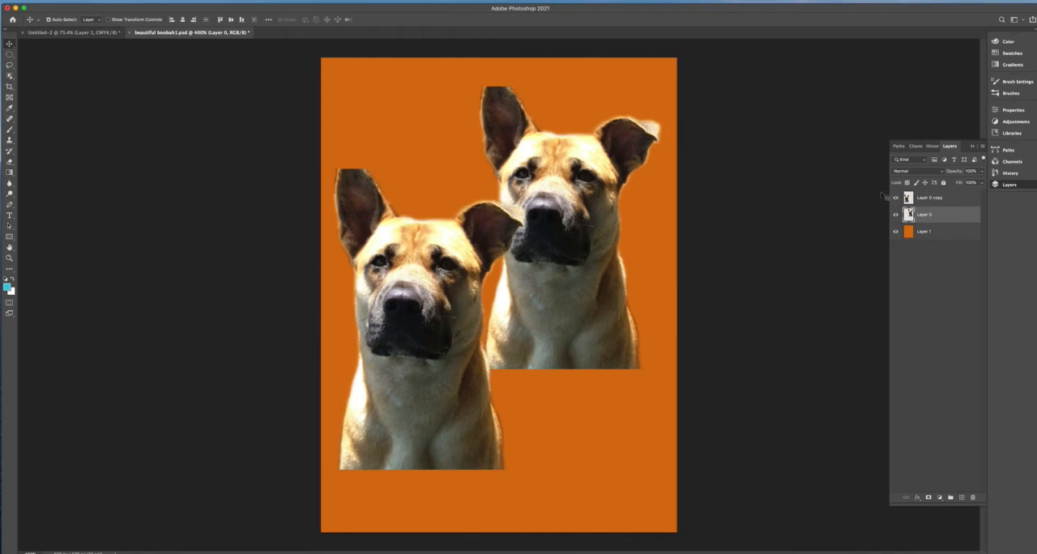
left_click_drag(555, 312, 565, 374)
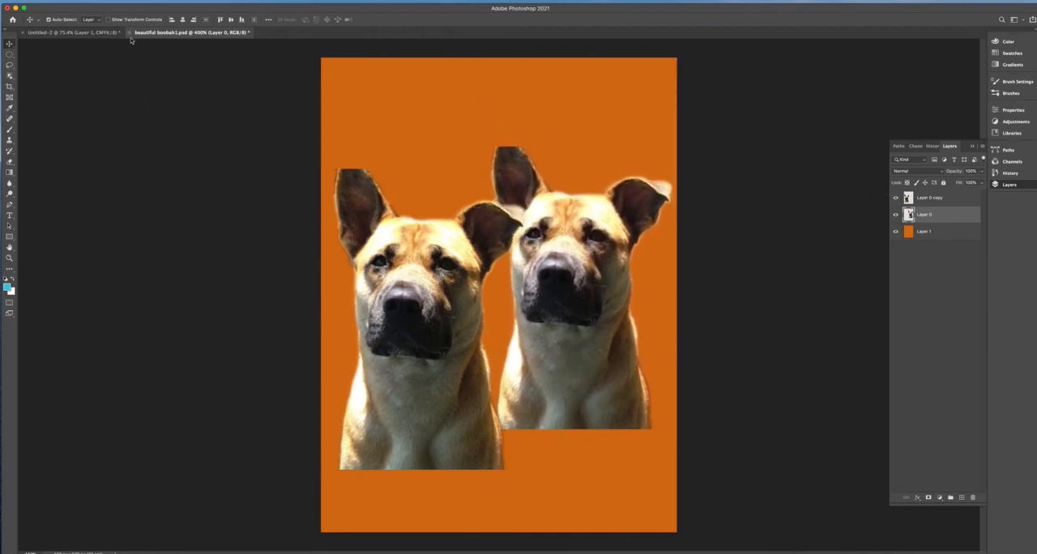
left_click(65, 0)
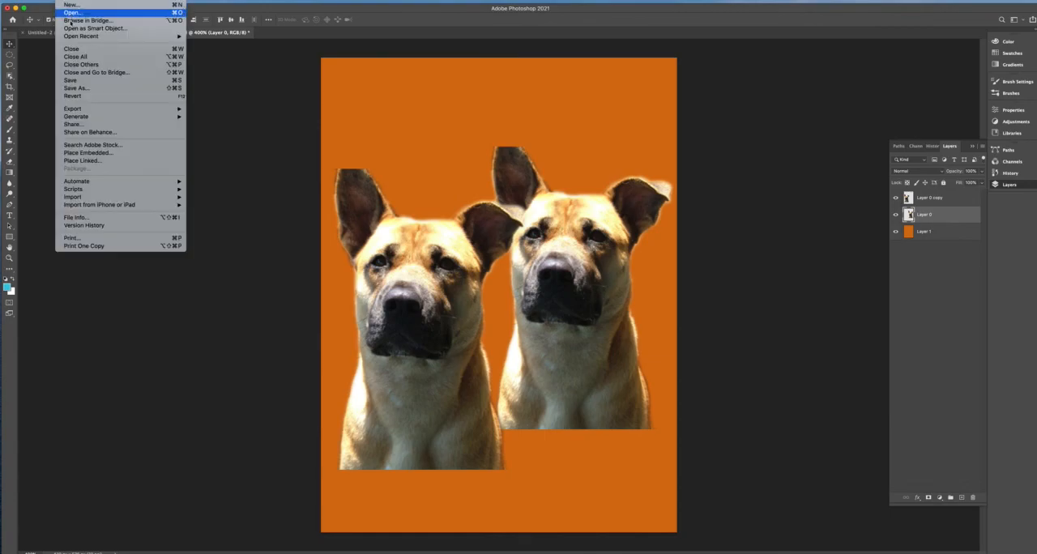
left_click(87, 81)
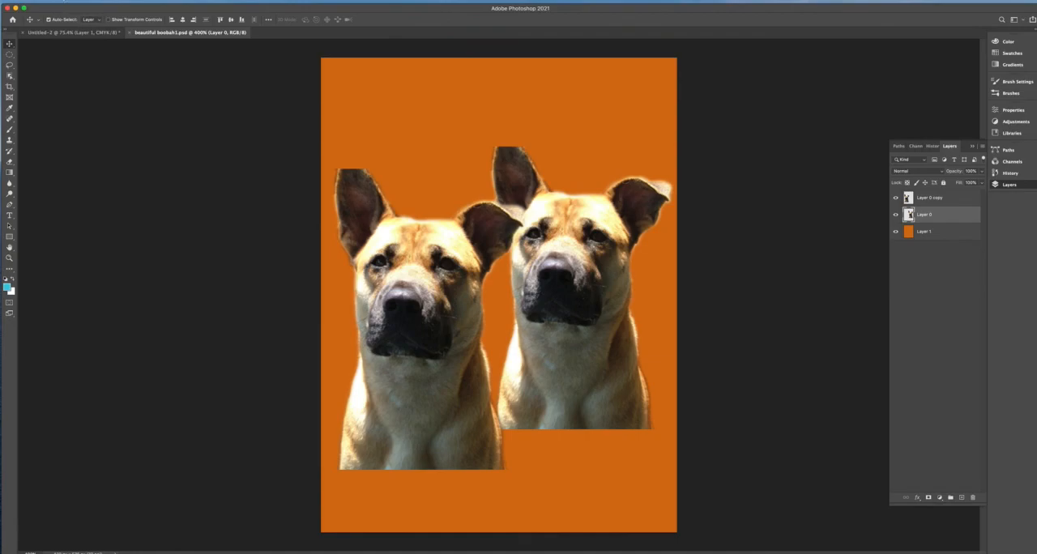
left_click(65, 0)
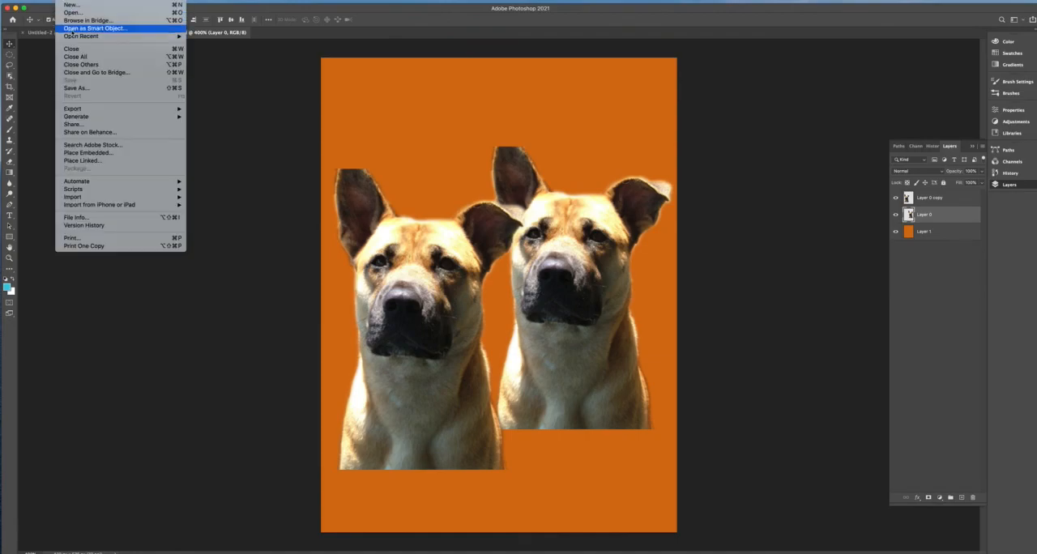
left_click(78, 89)
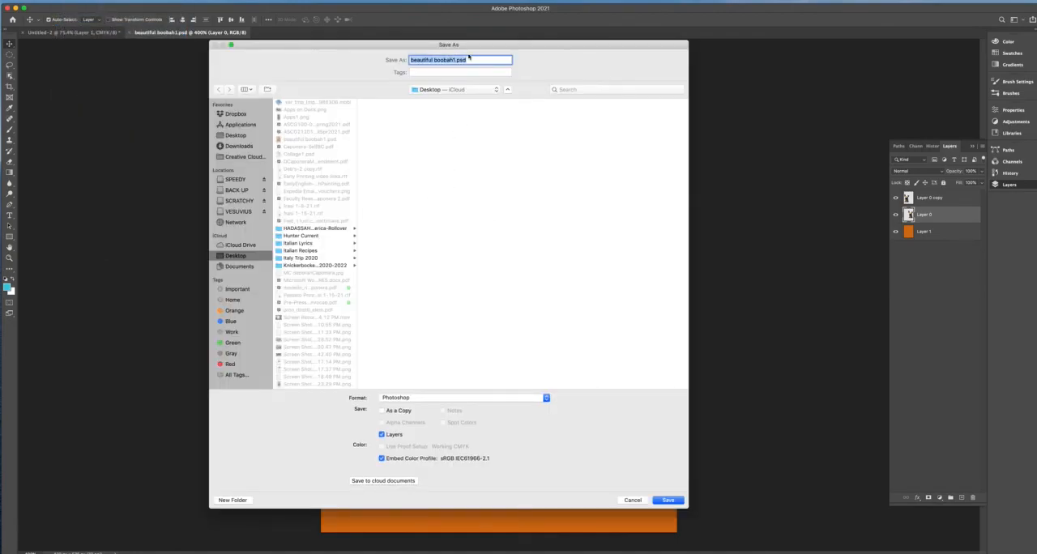
left_click_drag(484, 45, 509, 48)
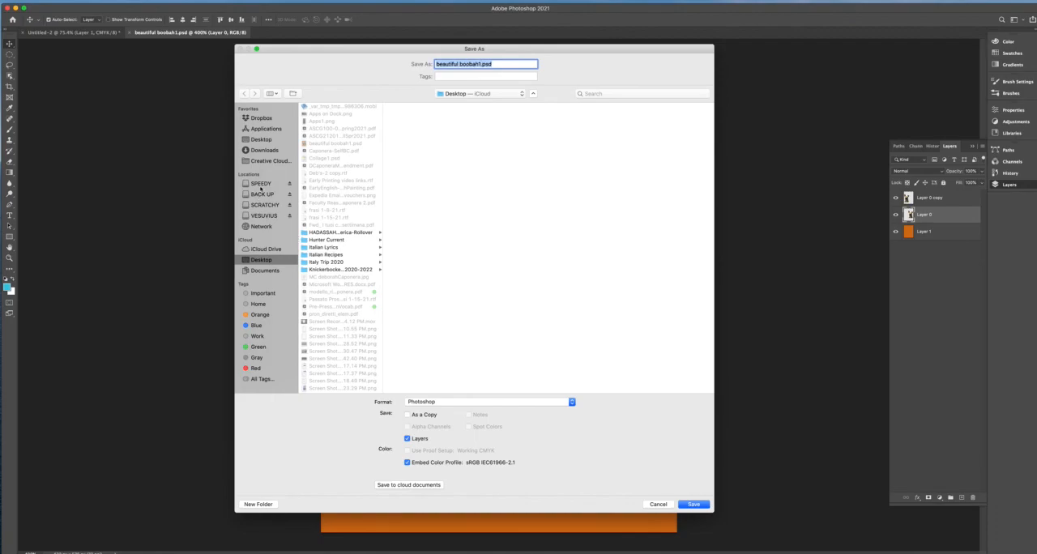
left_click(660, 505)
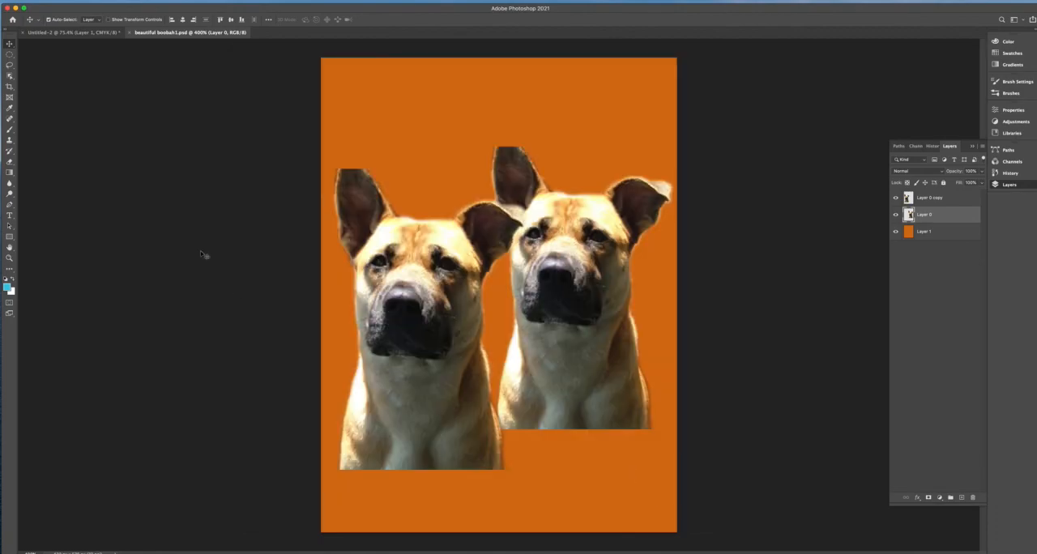